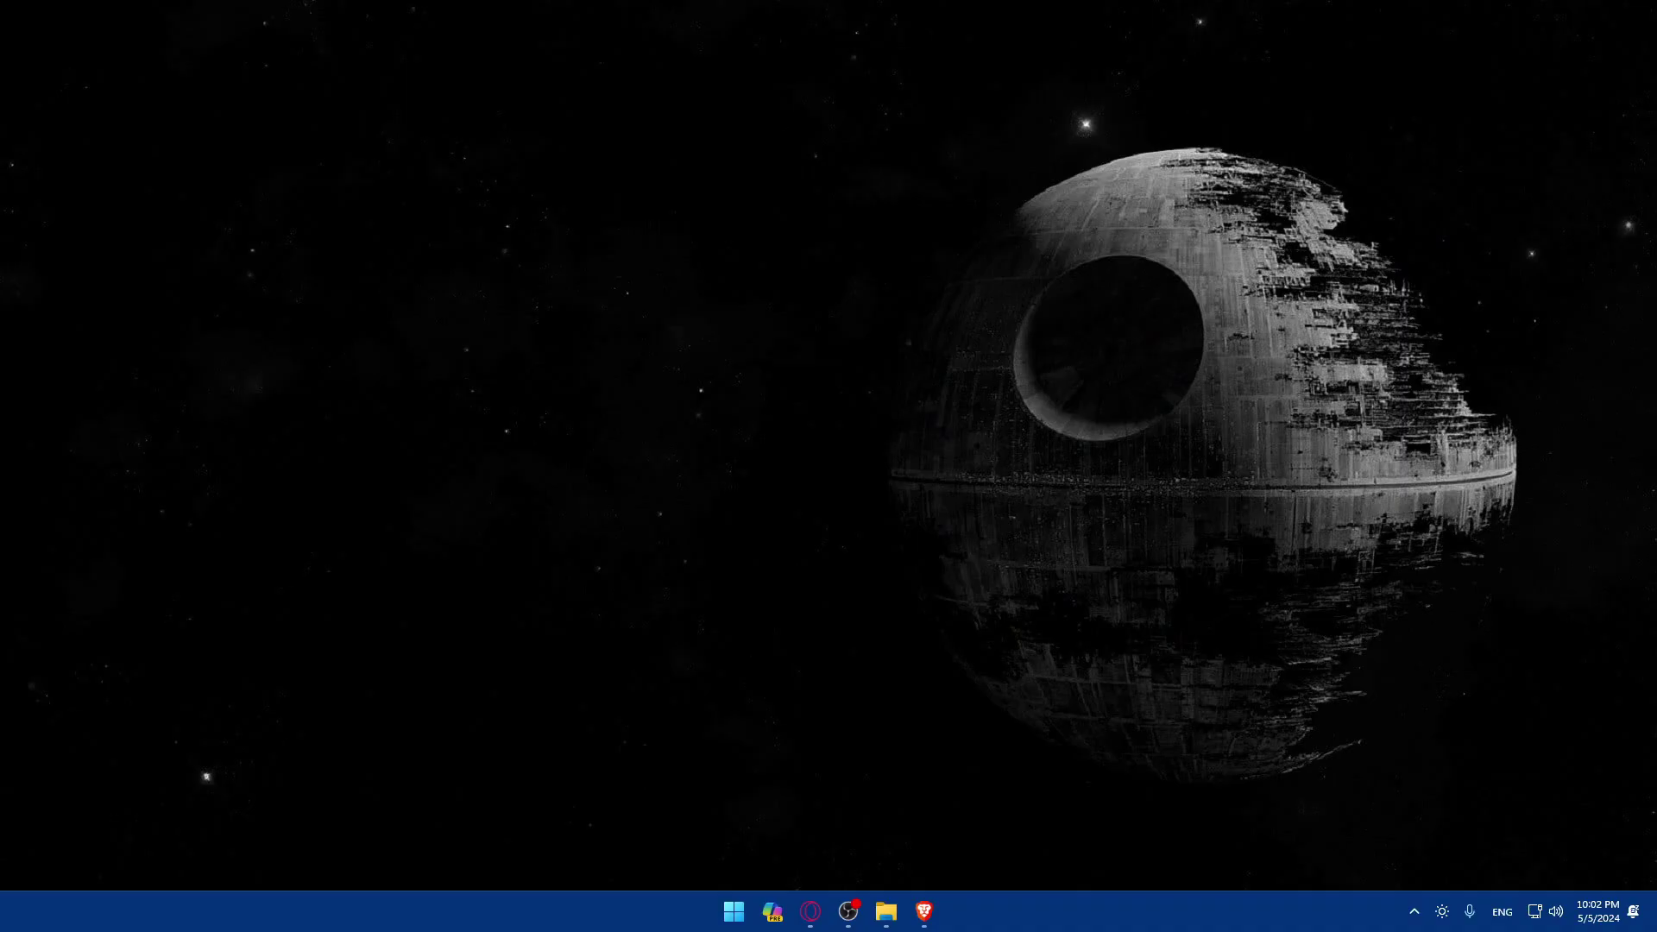
# Step: In a new Brave window, search Google for 'quandl', correcting the misspelt 'quandle'
pyautogui.click(924, 910)
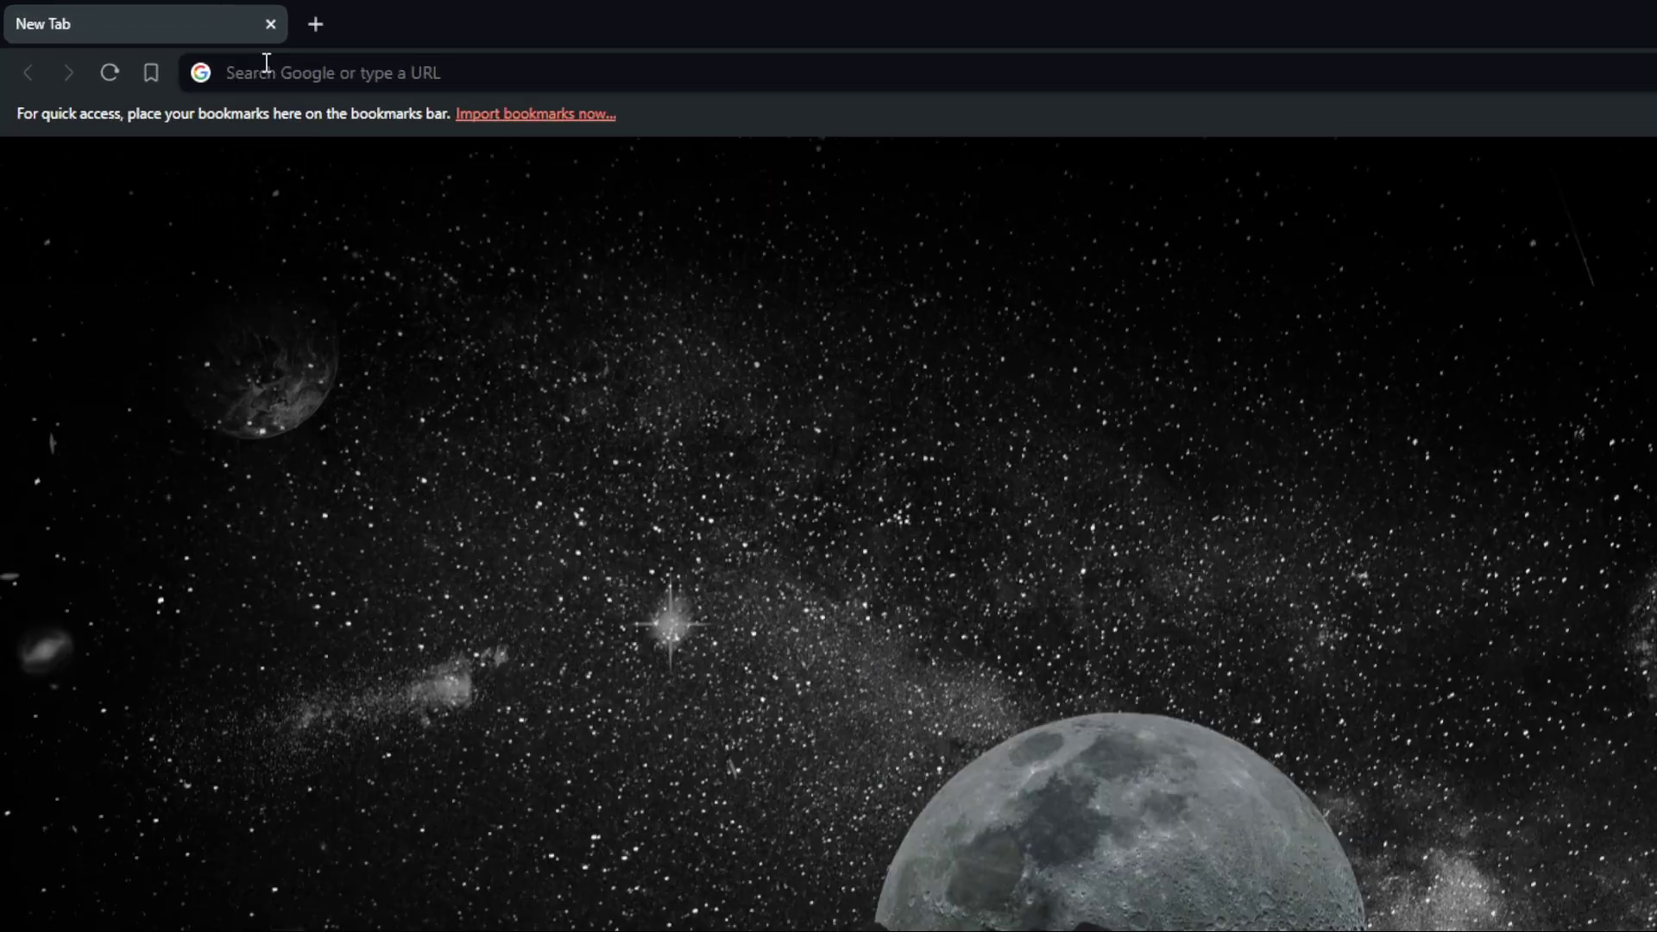
pyautogui.click(190, 45)
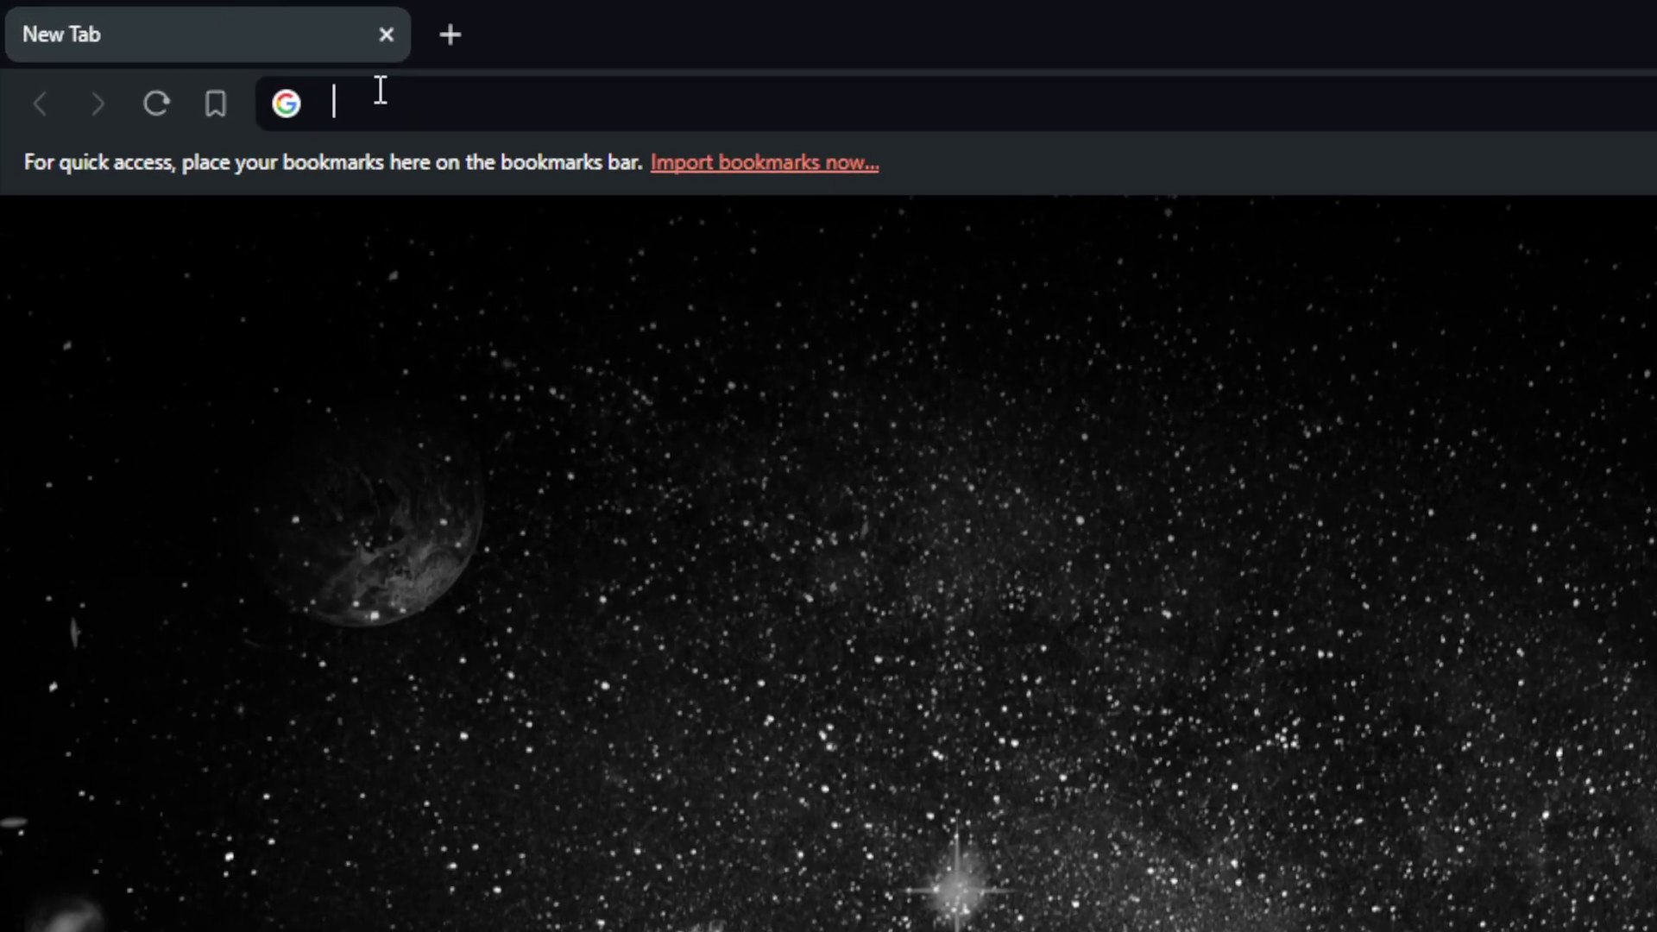
pyautogui.write('quandle')
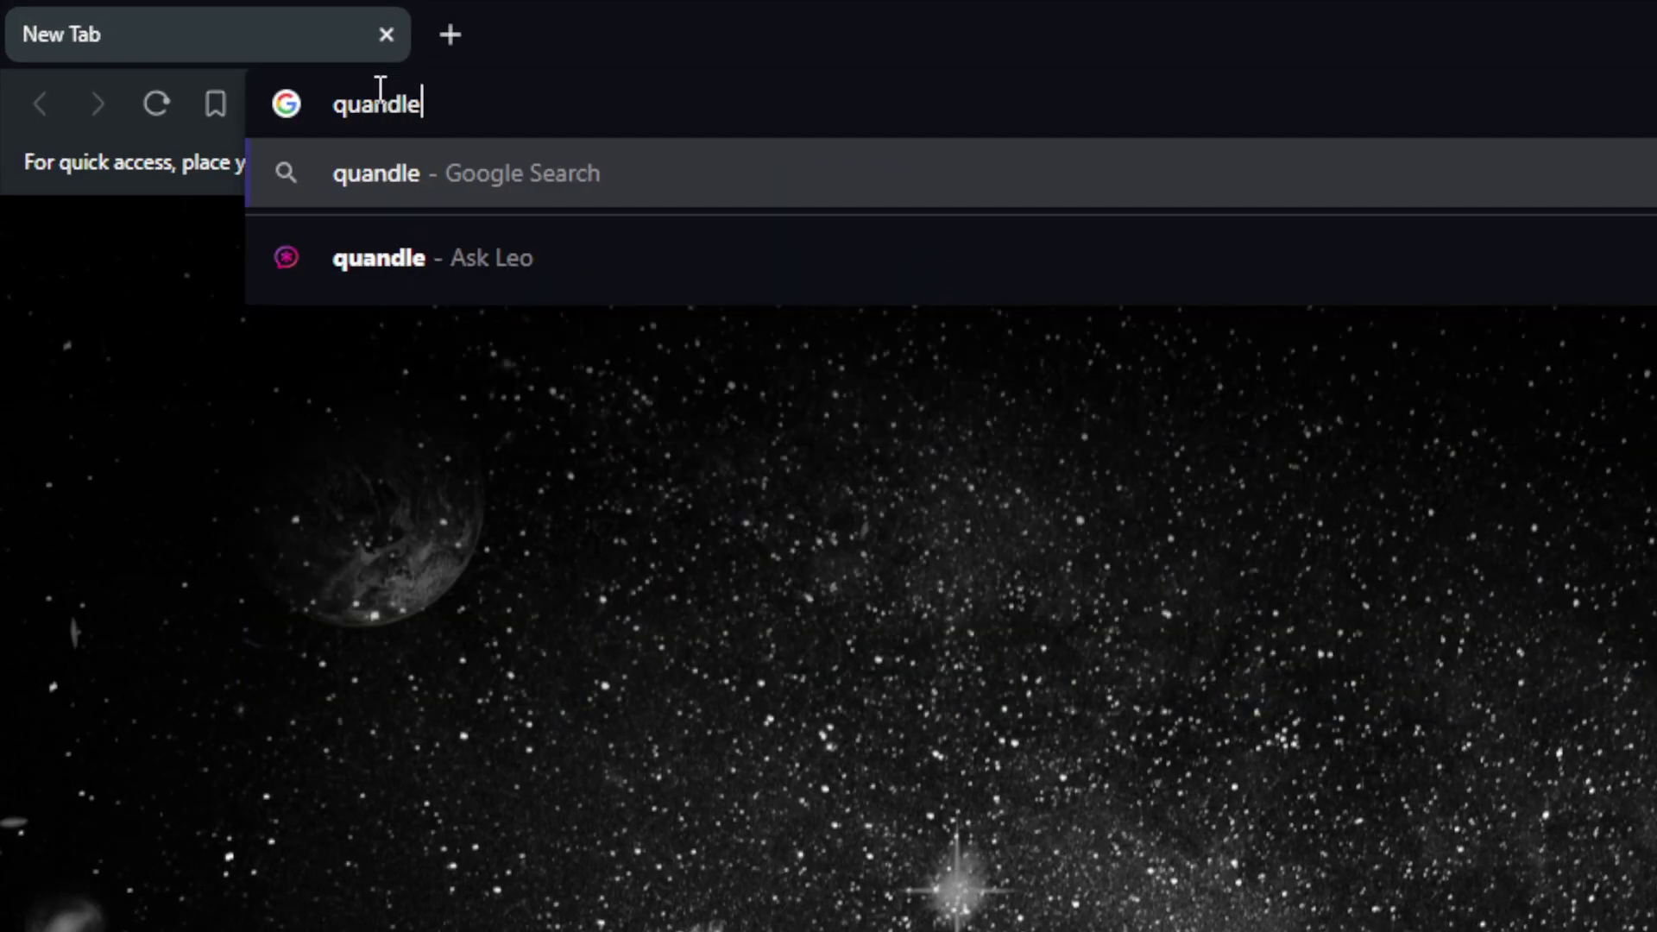
pyautogui.press('Return')
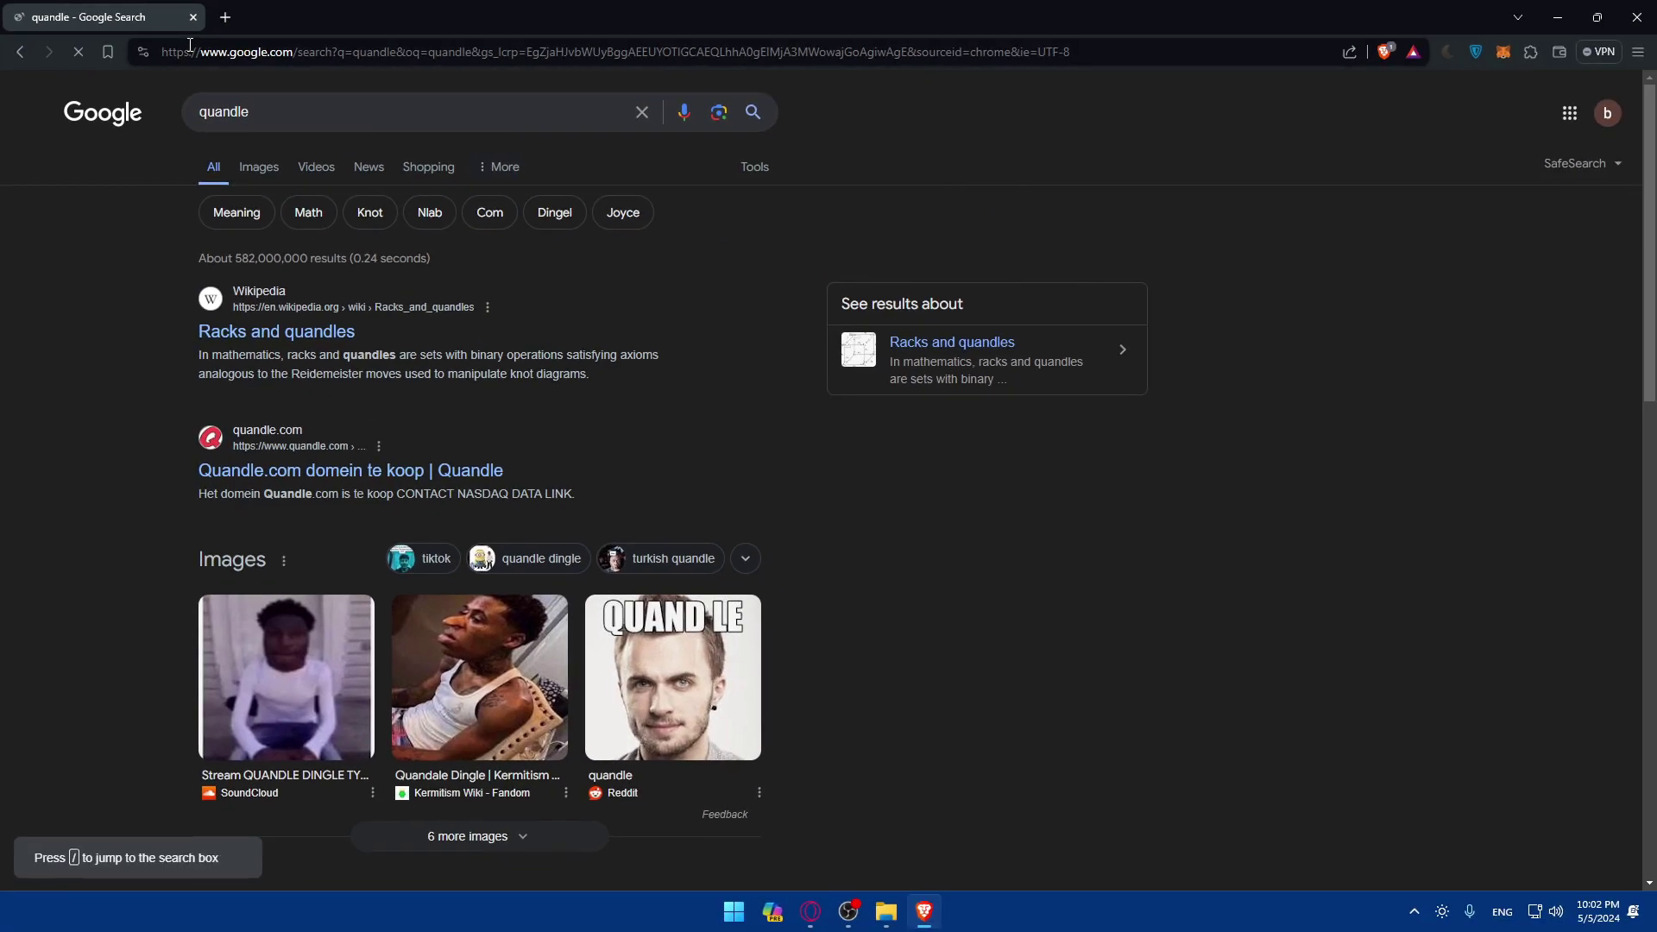
pyautogui.click(278, 111)
pyautogui.press('BackSpace')
pyautogui.press('Return')
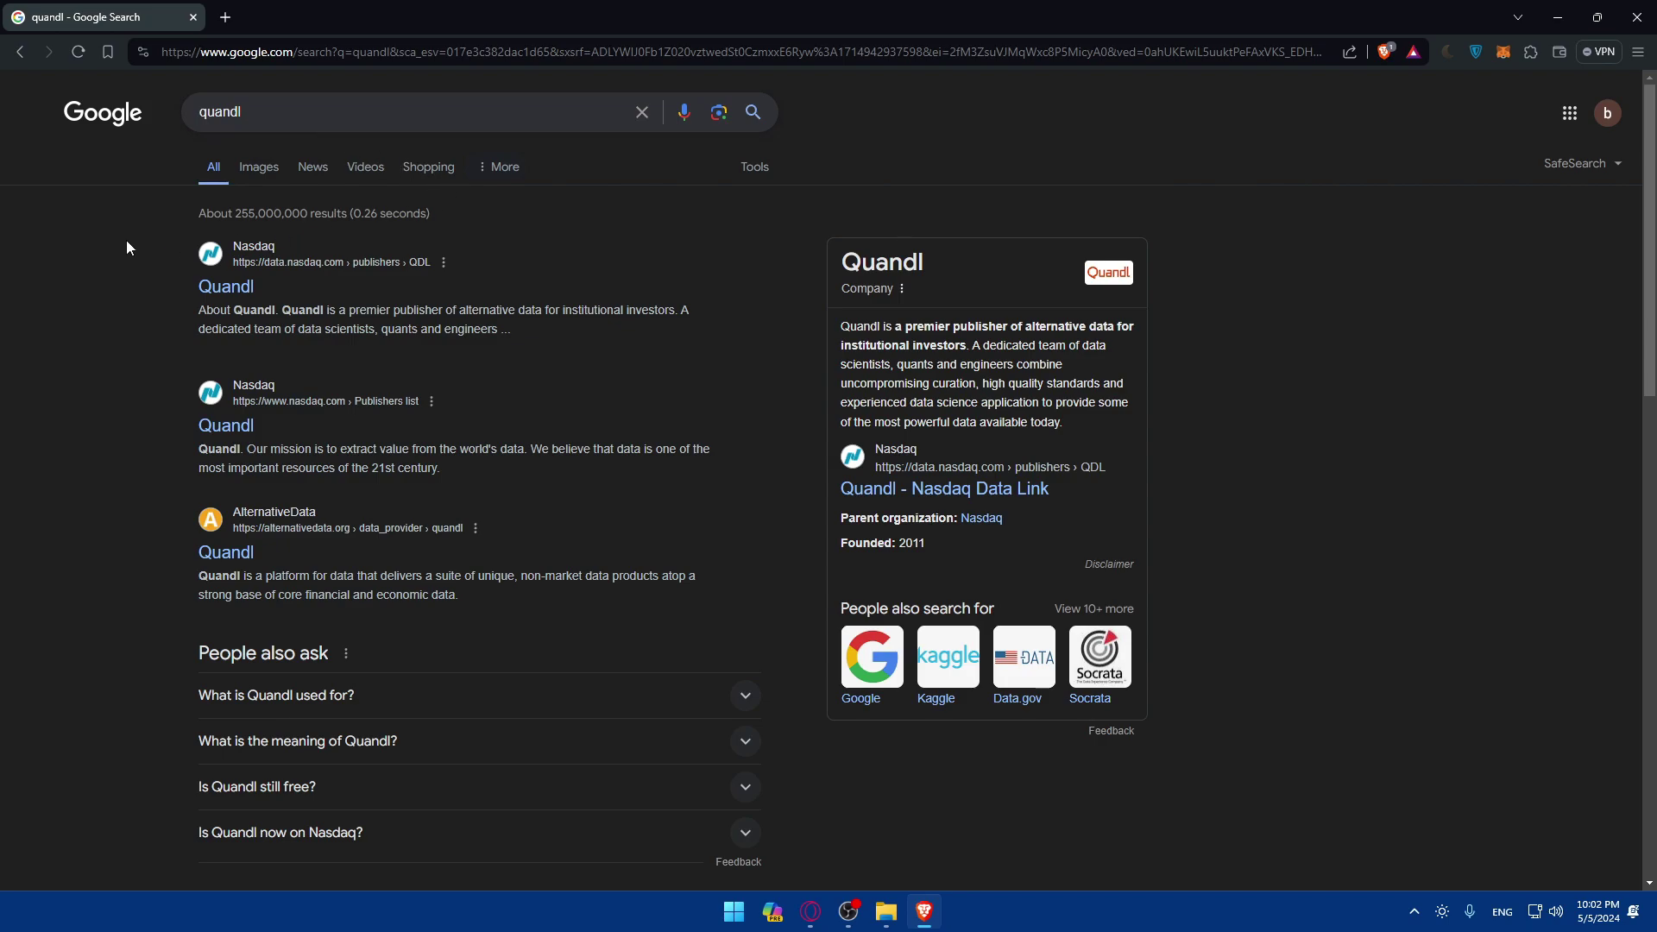
# Step: From the Quandl result, reach the Nasdaq Data Link account sign-up form
pyautogui.click(231, 279)
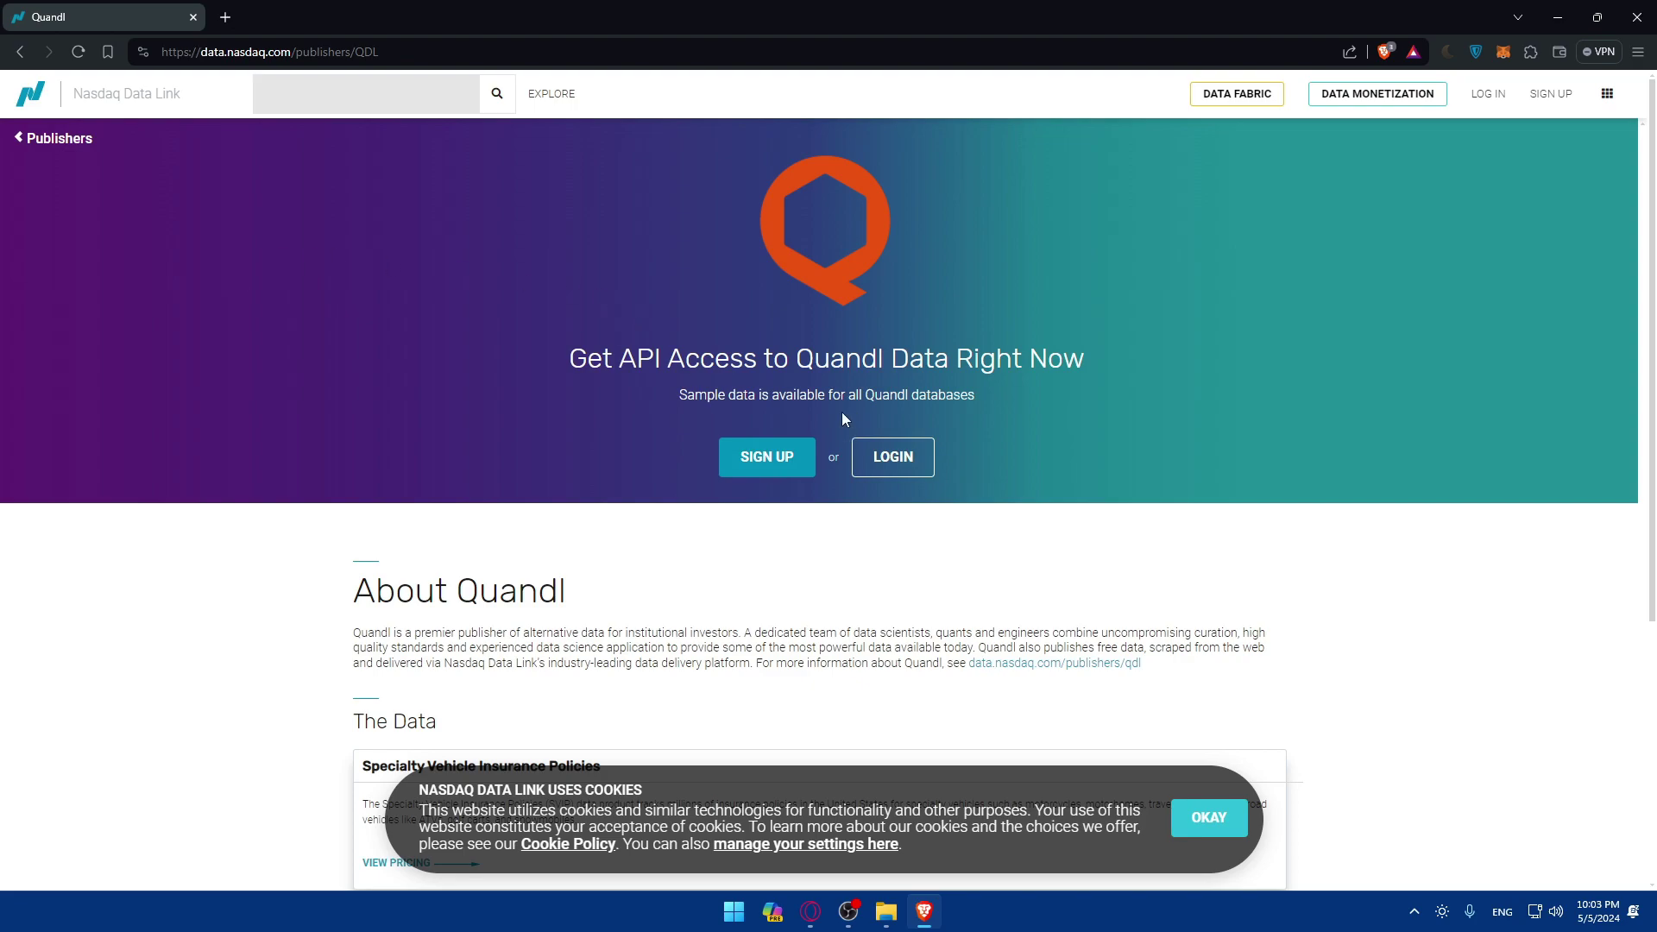
pyautogui.click(894, 460)
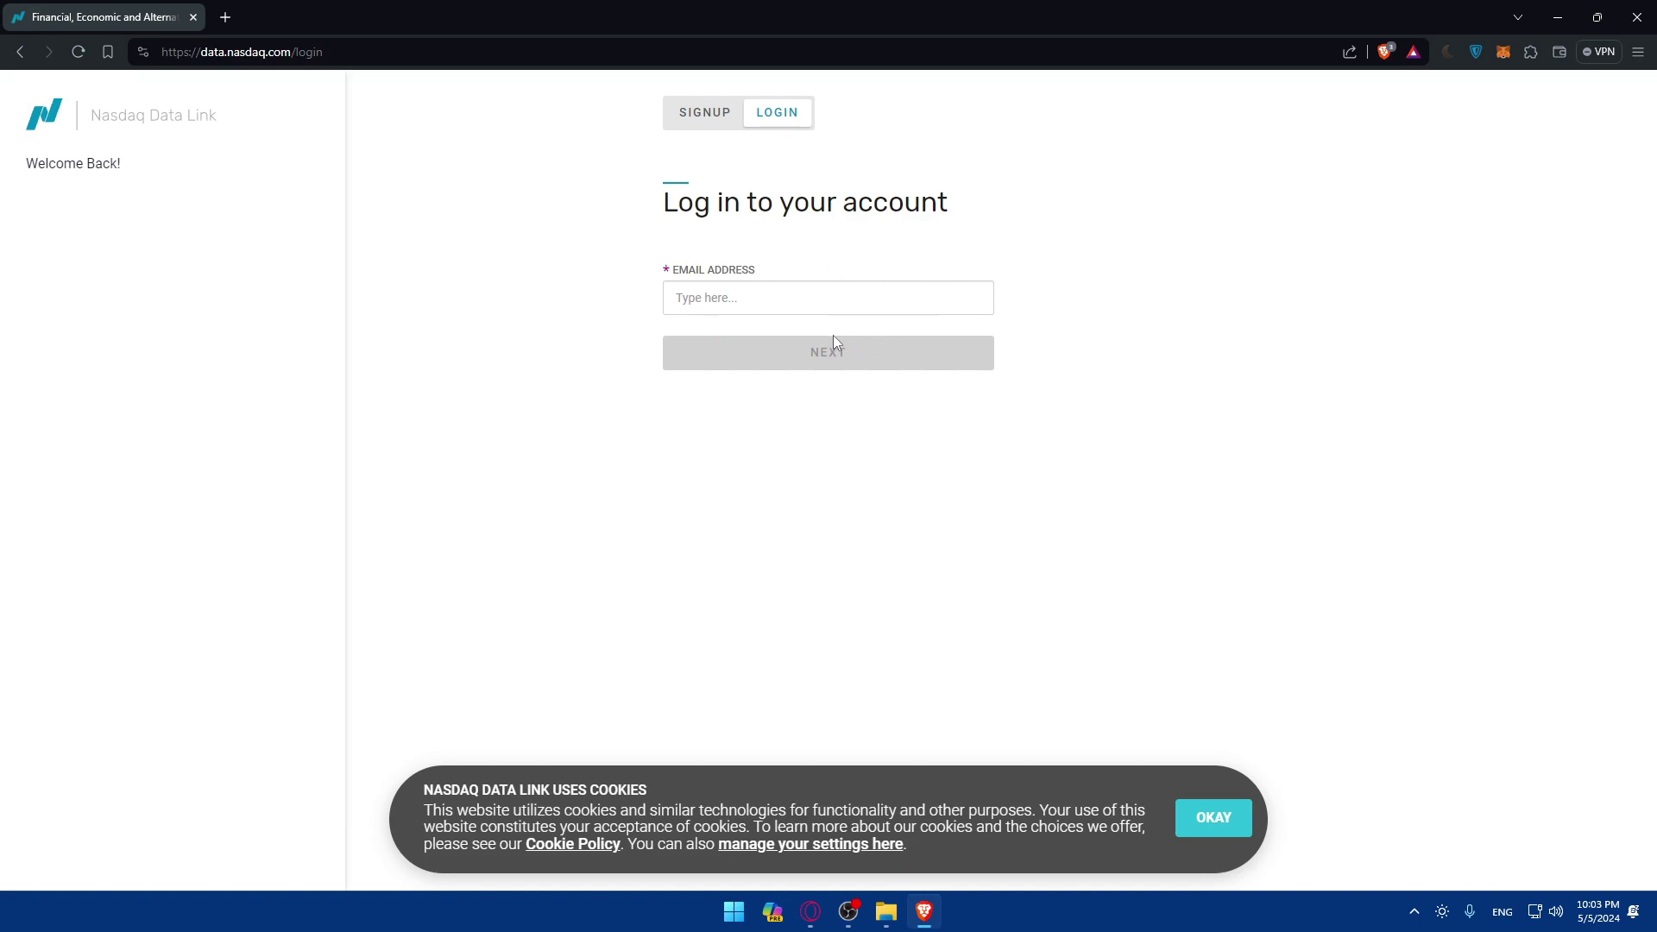
pyautogui.hotkey('alt', 'Left')
pyautogui.click(766, 459)
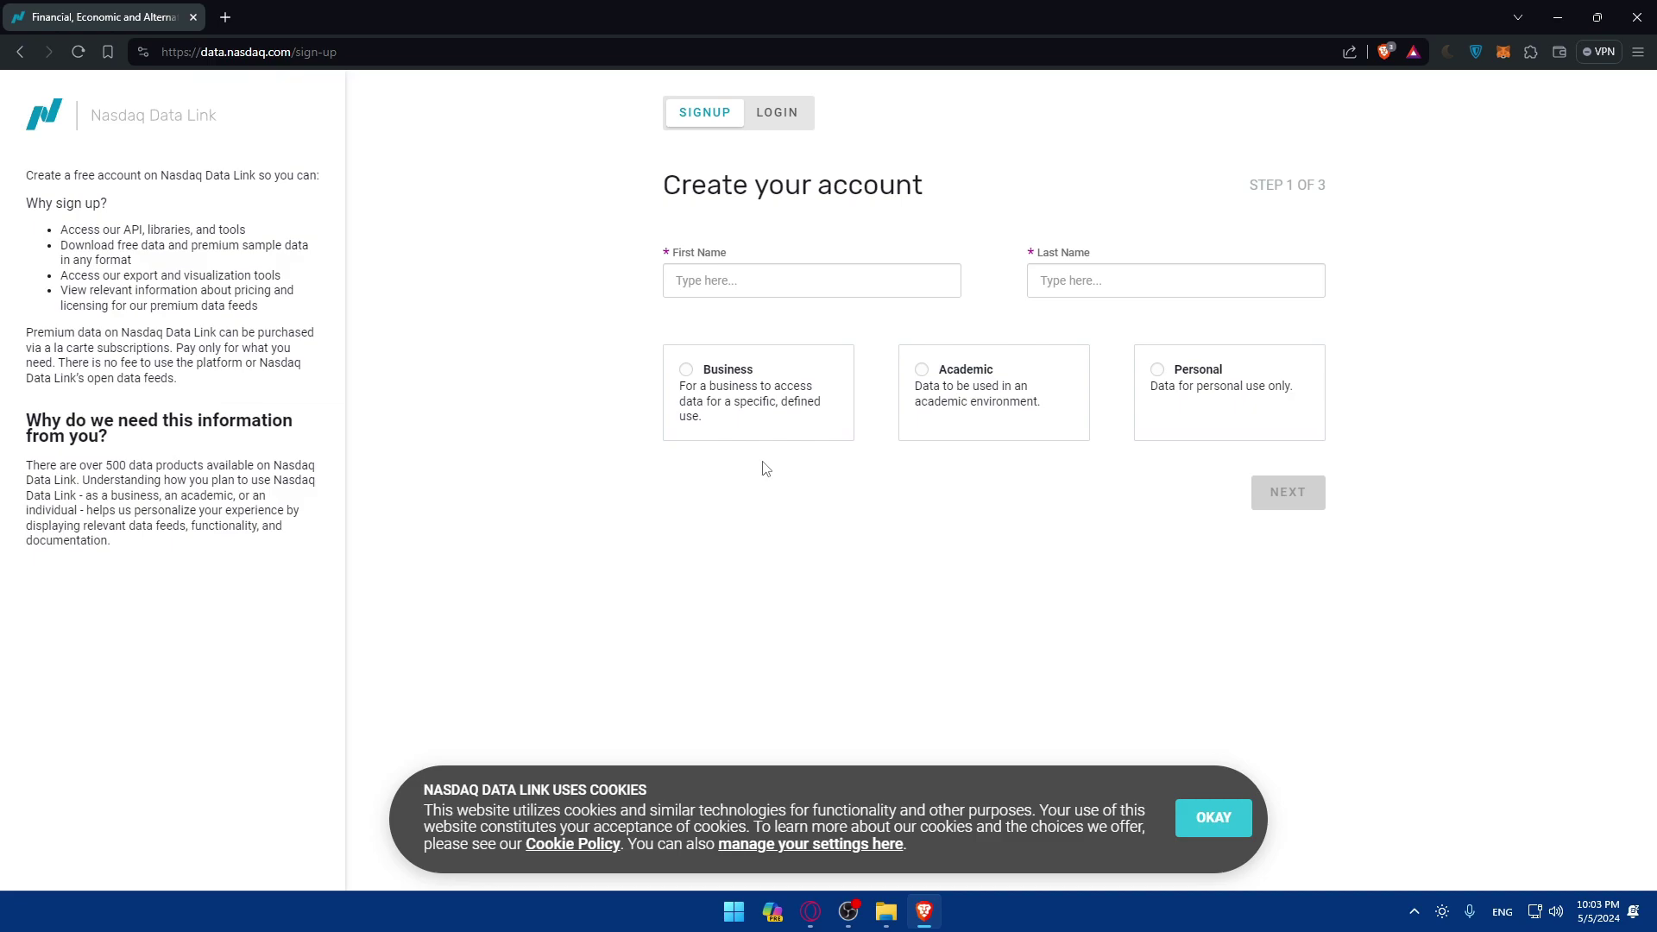
# Step: Complete sign-up step 1 with first and last name and Personal account type
pyautogui.click(725, 276)
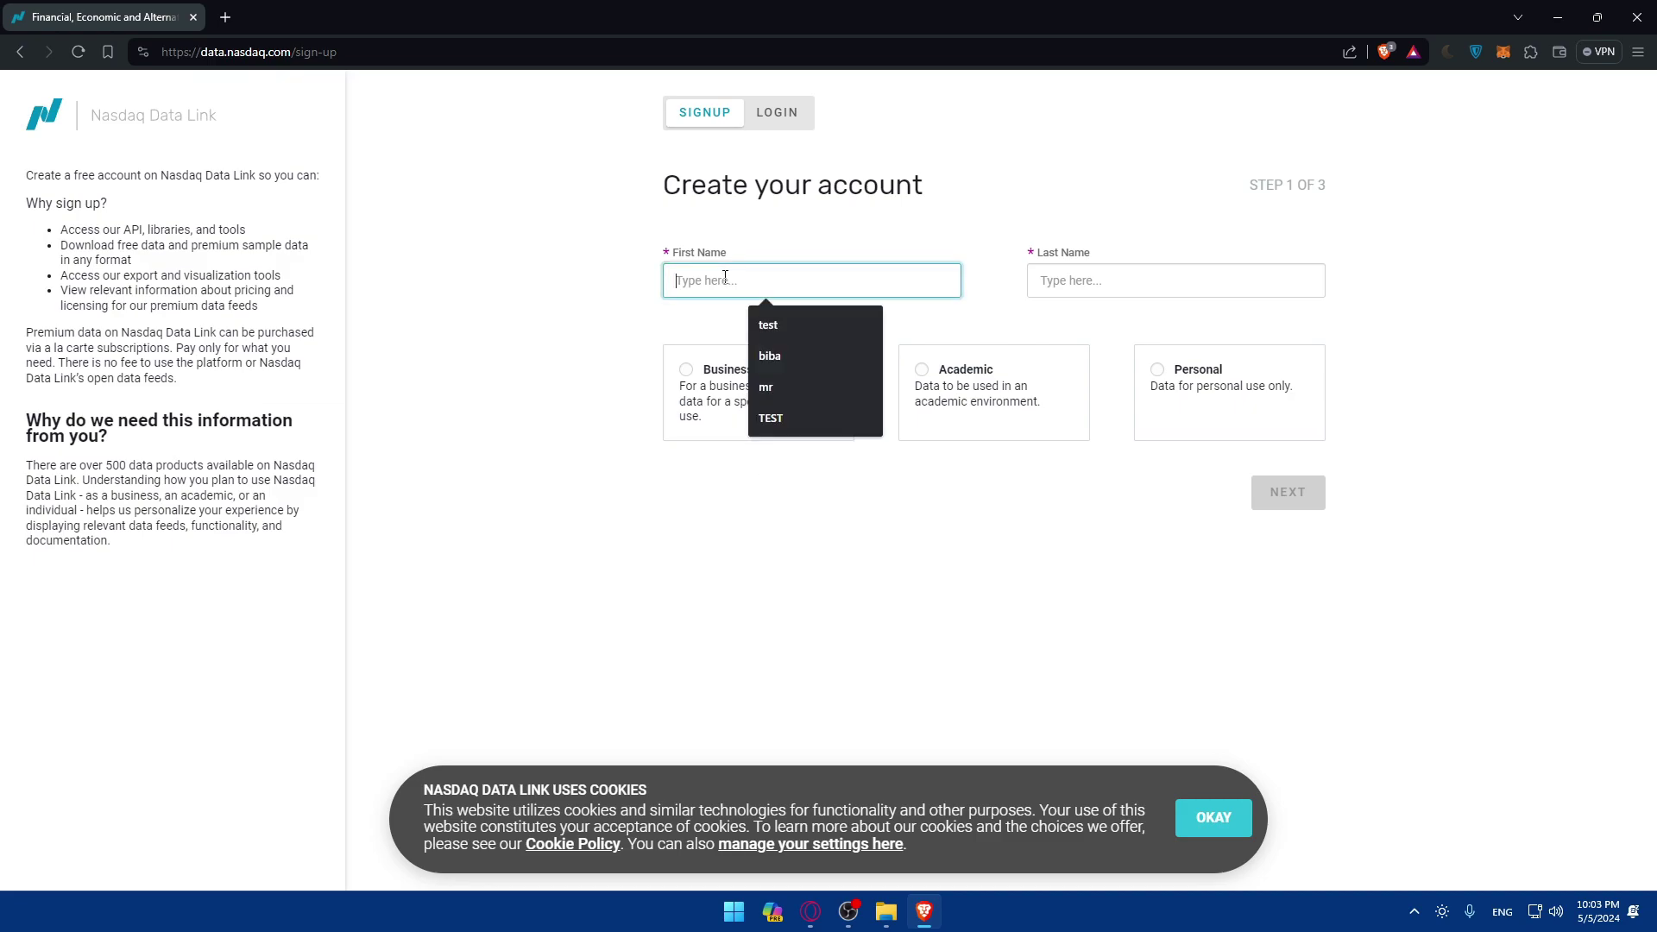
pyautogui.click(780, 323)
pyautogui.click(1095, 271)
pyautogui.write('khaua')
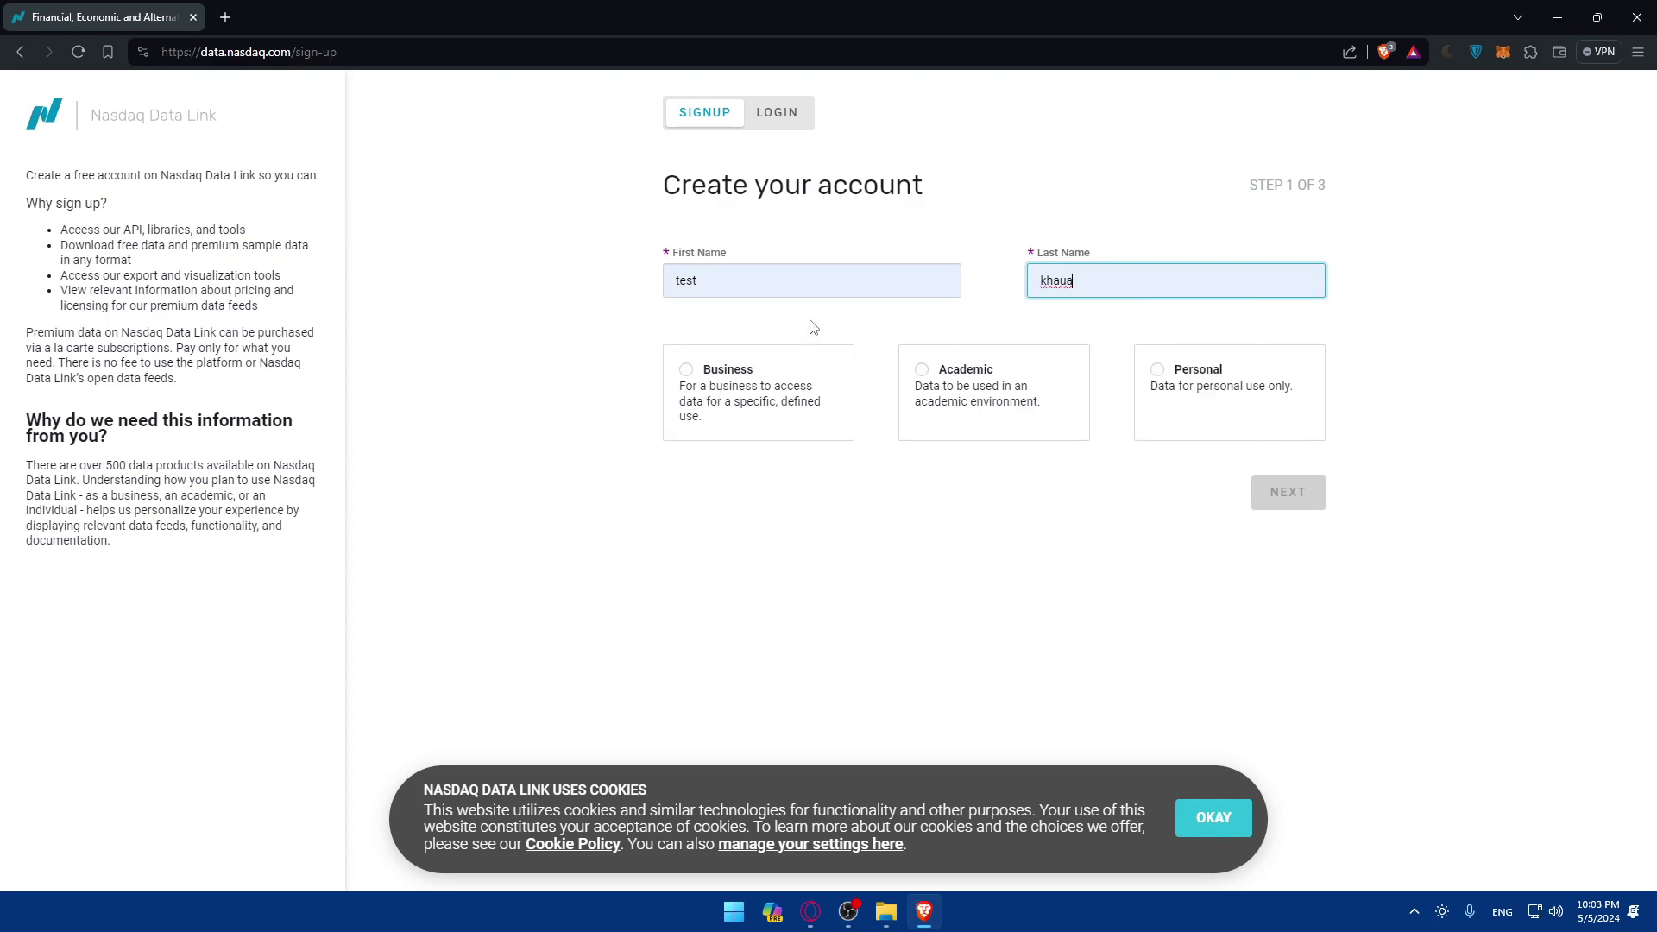
pyautogui.click(706, 405)
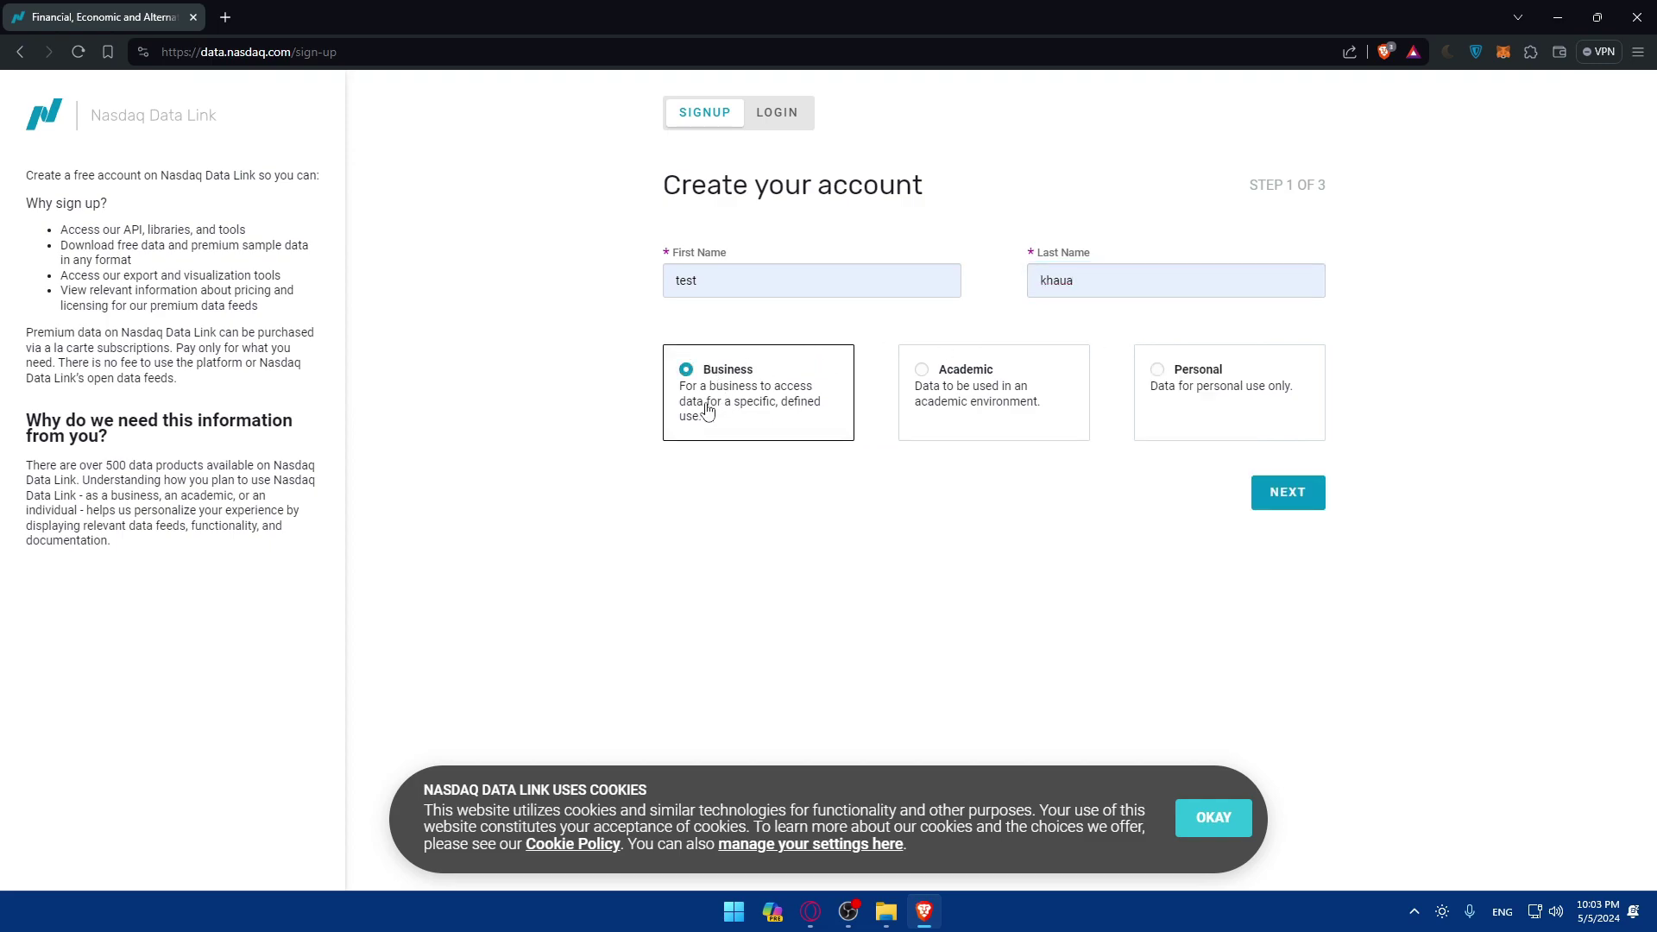
pyautogui.click(1060, 371)
pyautogui.click(1163, 386)
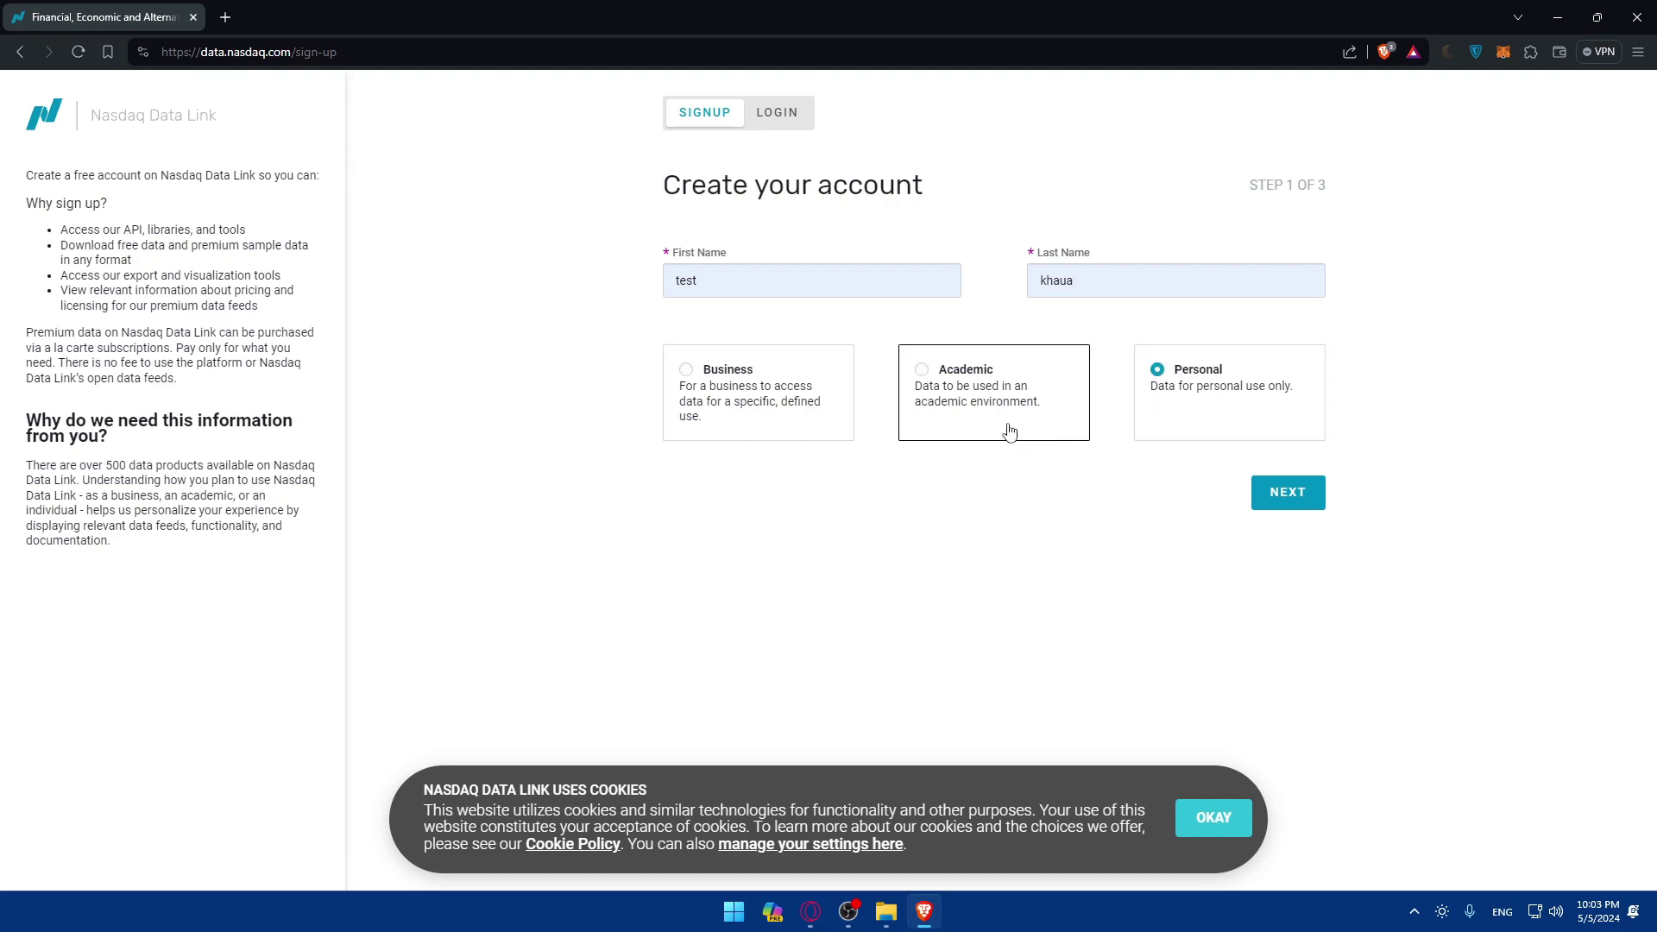
pyautogui.click(1285, 491)
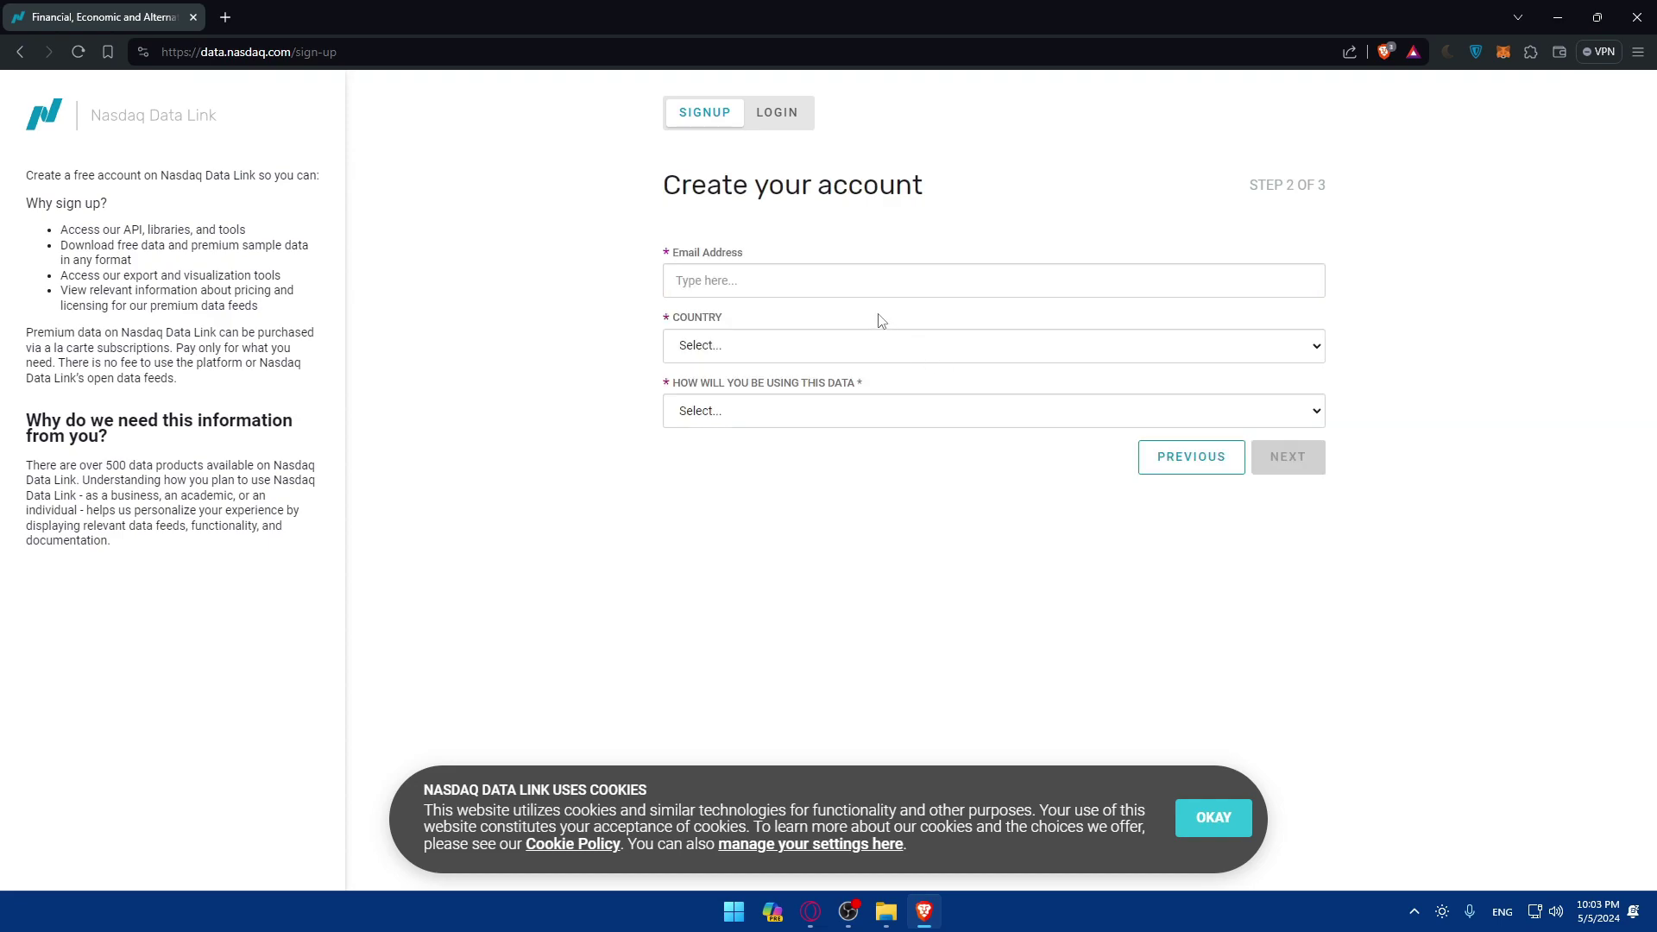
# Step: Complete step 2 with the saved email, country United States and usage 'I'm not sure yet'
pyautogui.click(858, 296)
pyautogui.click(826, 324)
pyautogui.click(831, 346)
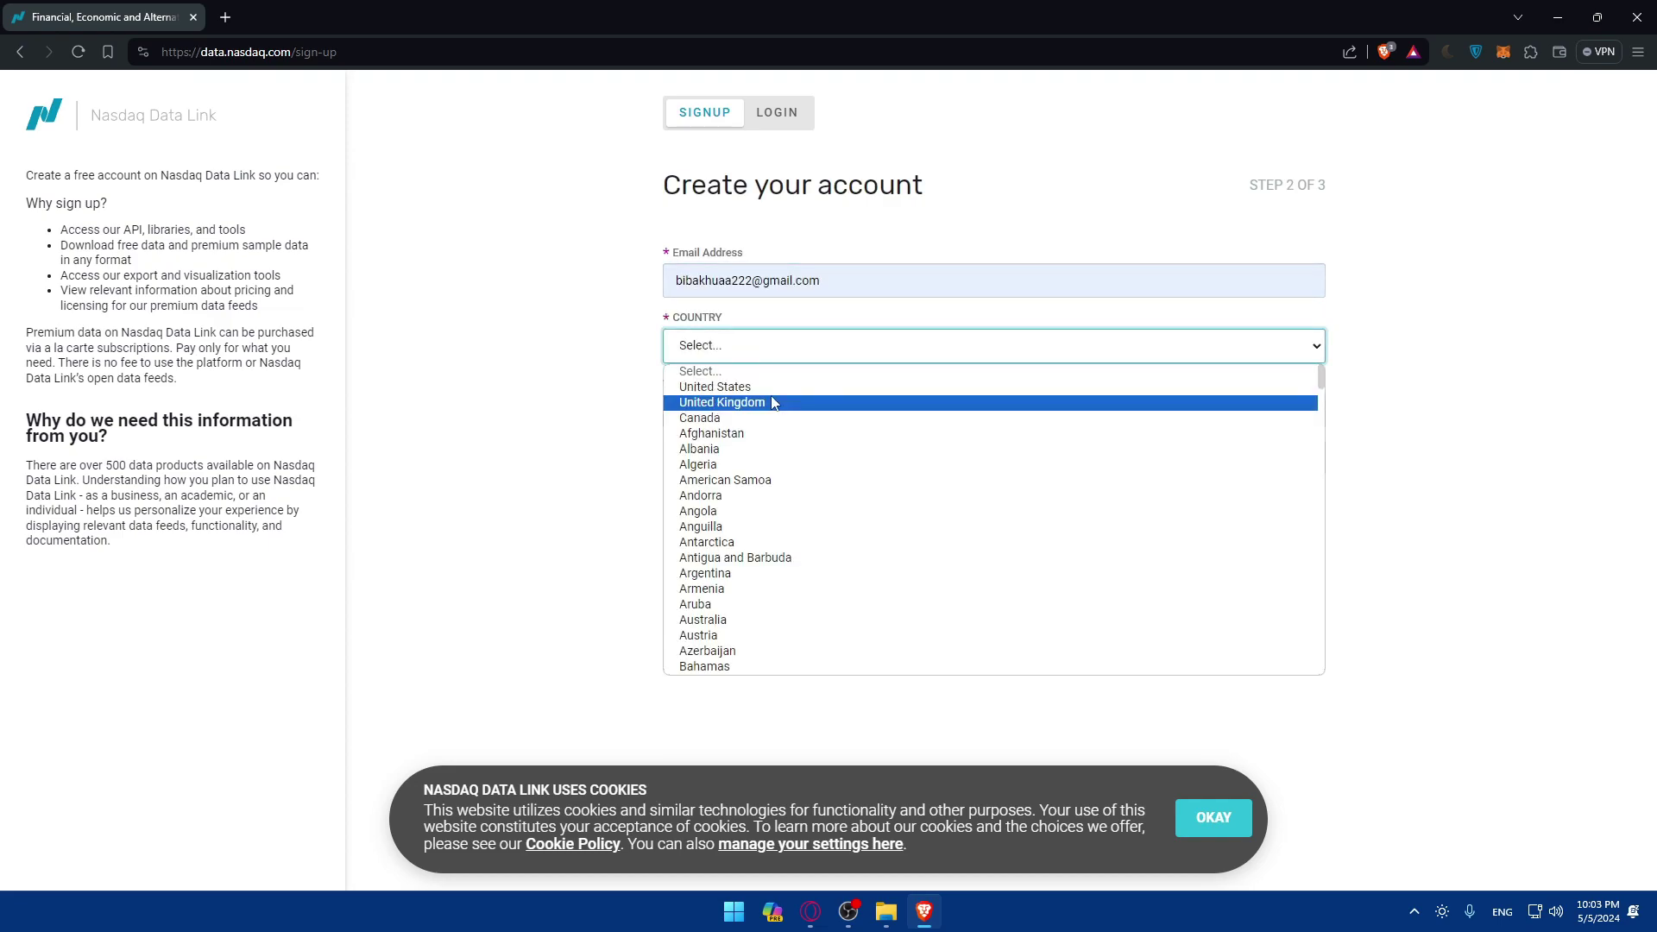
pyautogui.click(759, 387)
pyautogui.click(757, 423)
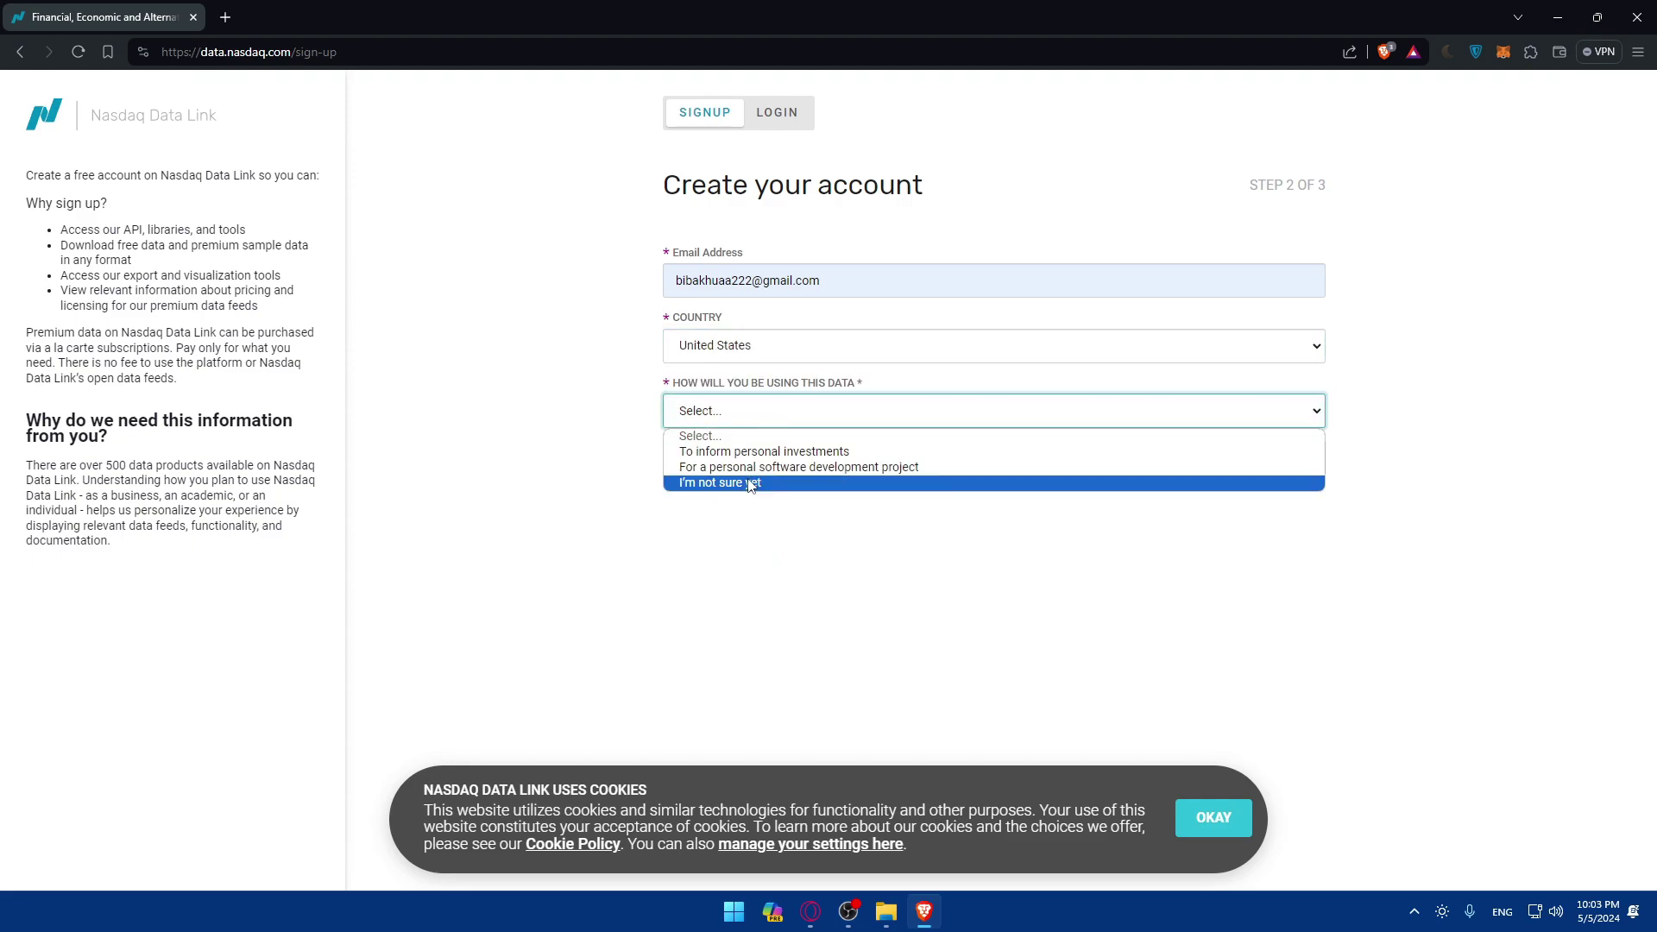
pyautogui.click(721, 482)
# Step: On step 3, agree to the terms and solve the traffic-light robot check
pyautogui.click(1278, 457)
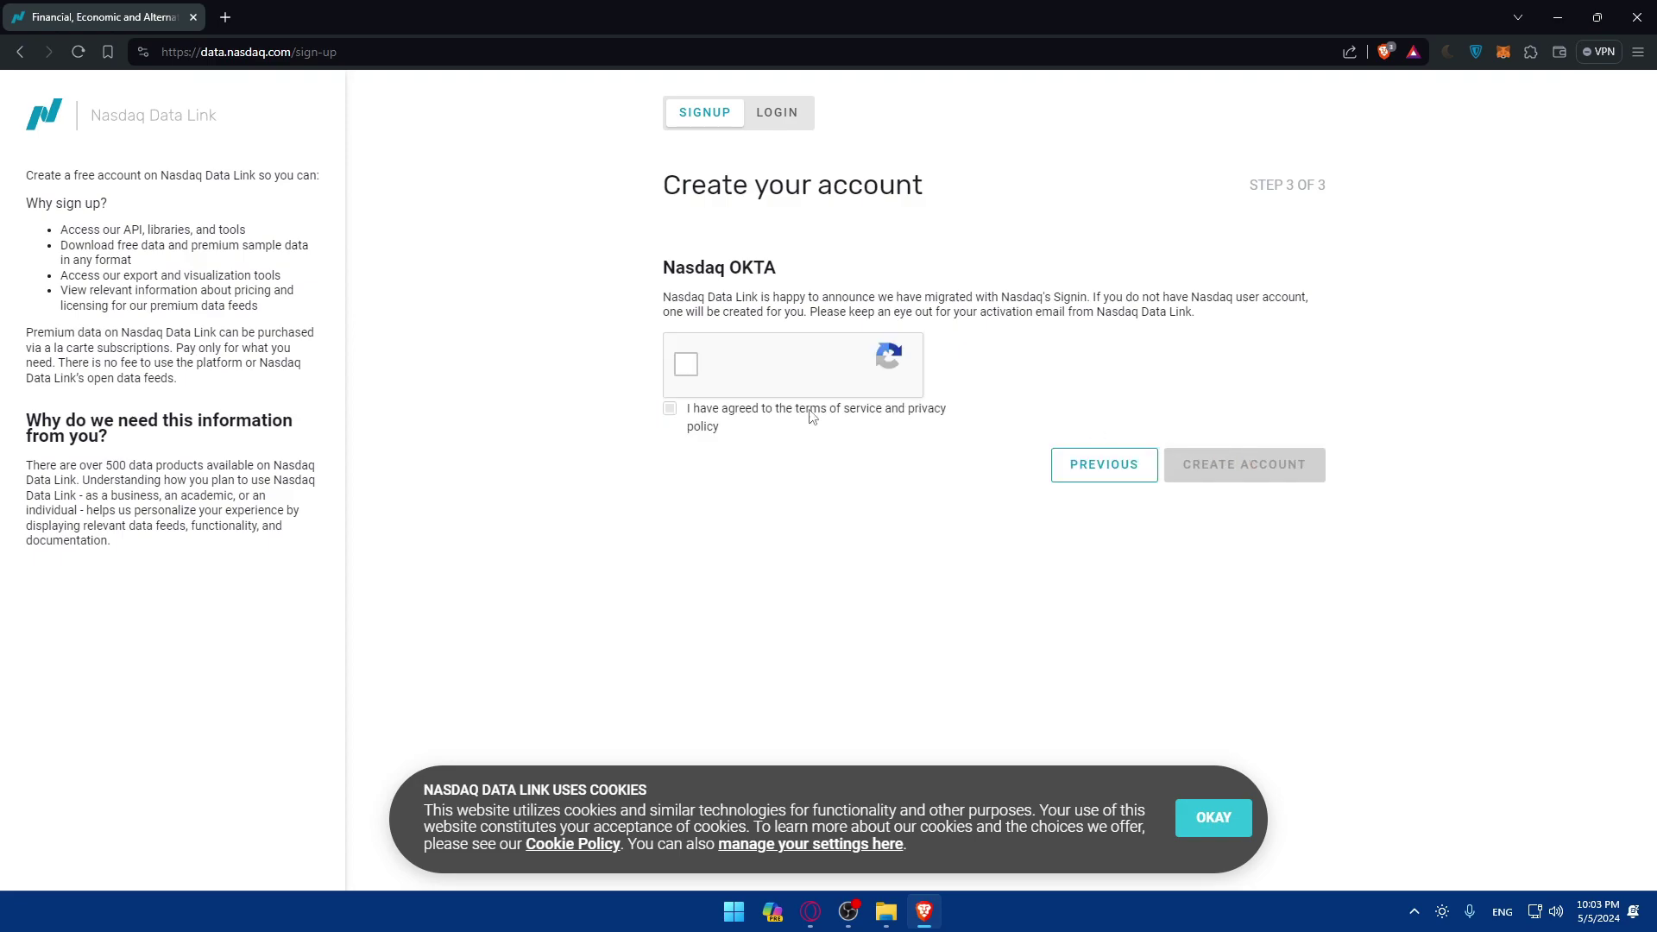
pyautogui.click(695, 426)
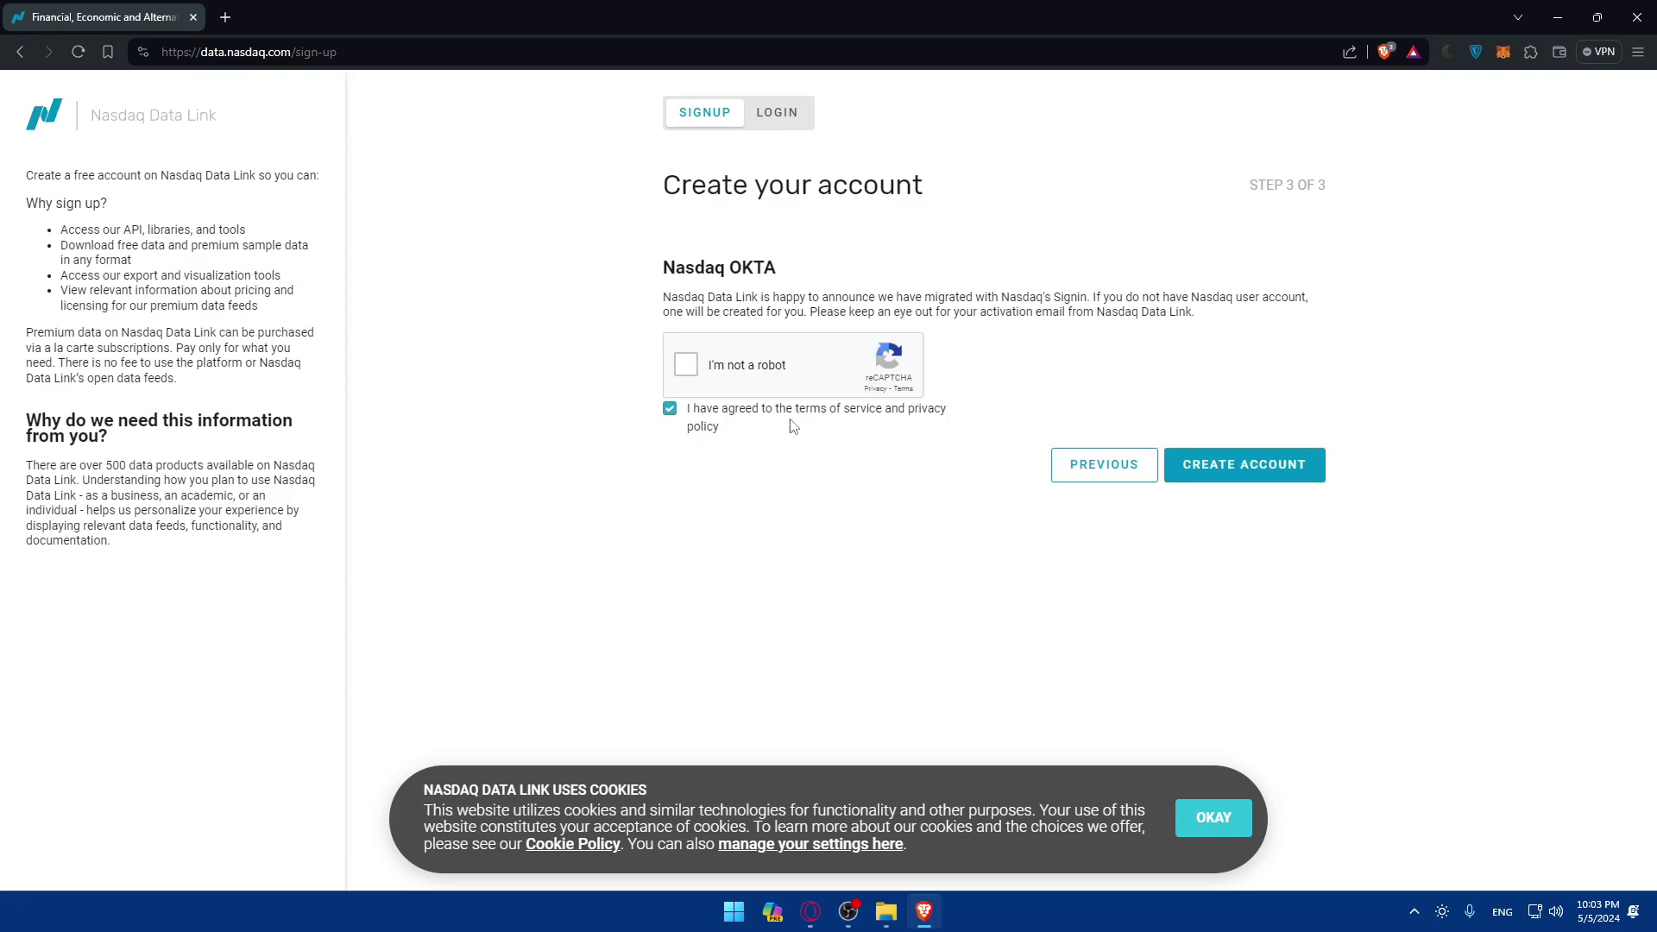
pyautogui.click(686, 364)
pyautogui.click(981, 385)
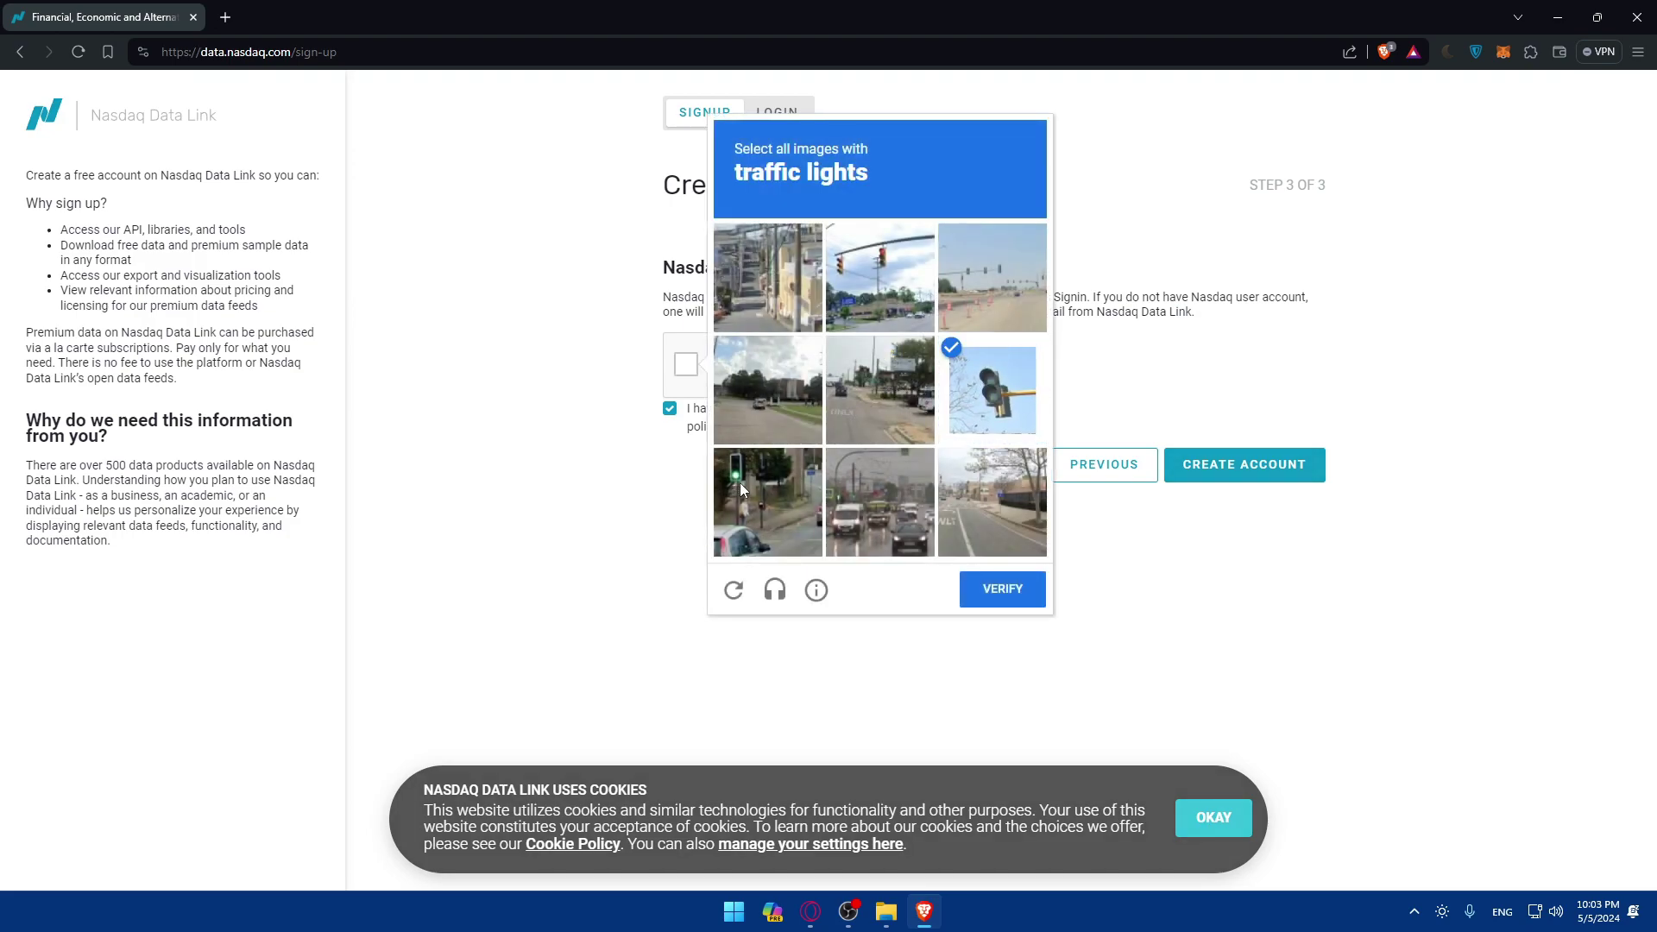
pyautogui.click(747, 479)
pyautogui.click(859, 285)
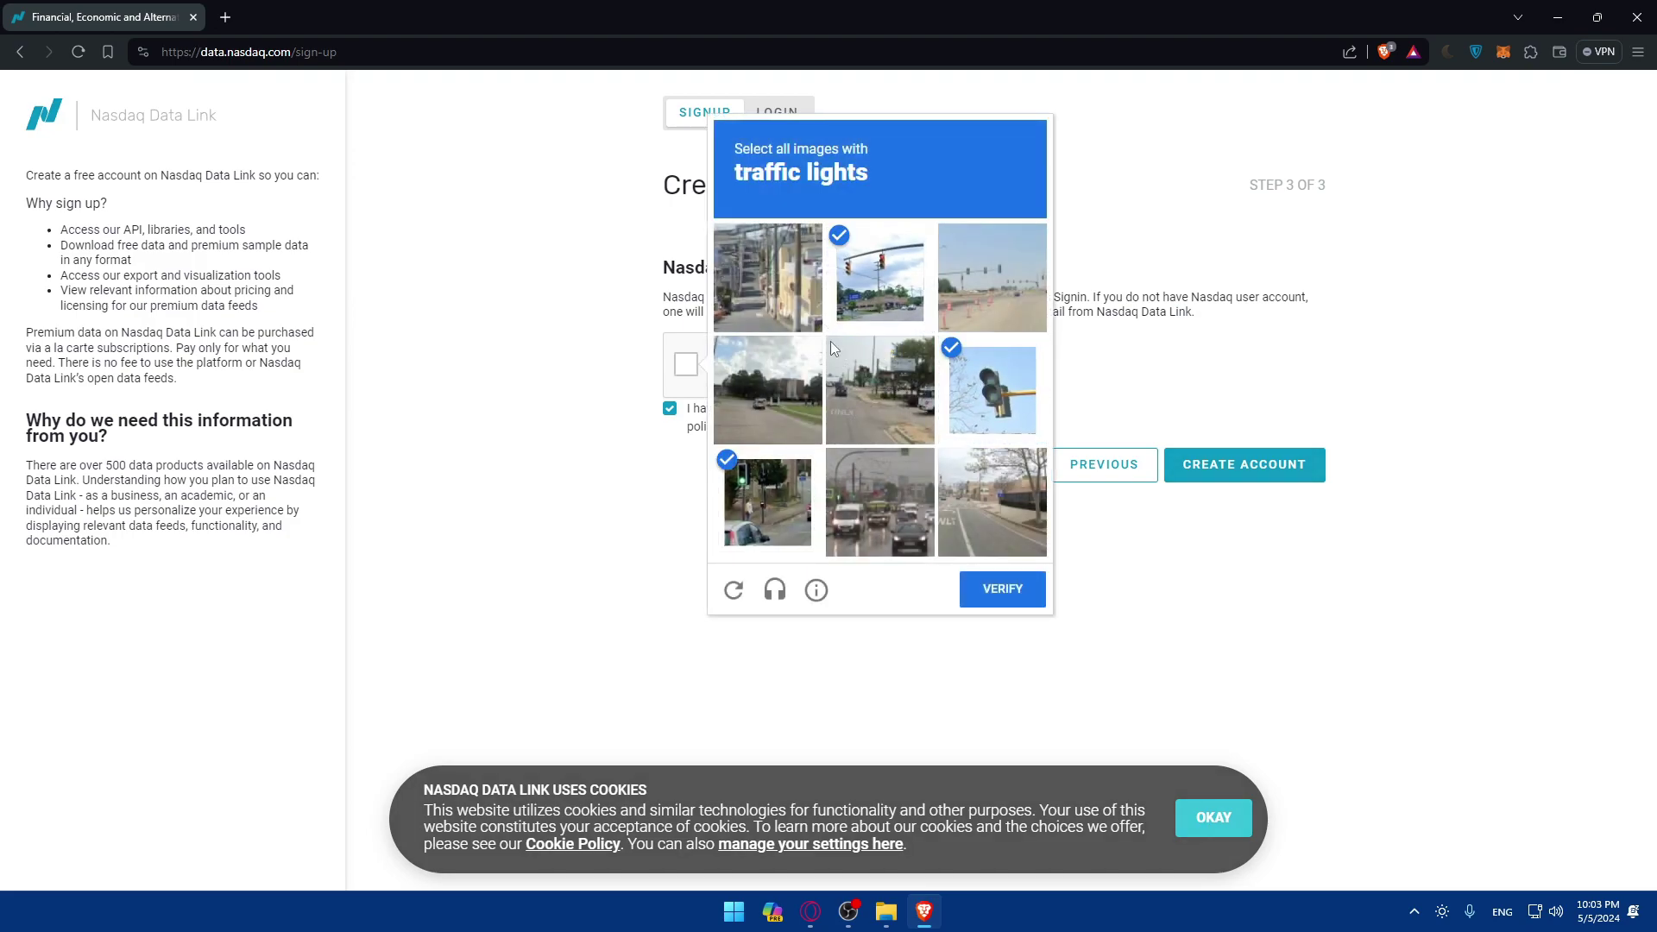
pyautogui.click(909, 495)
pyautogui.click(998, 588)
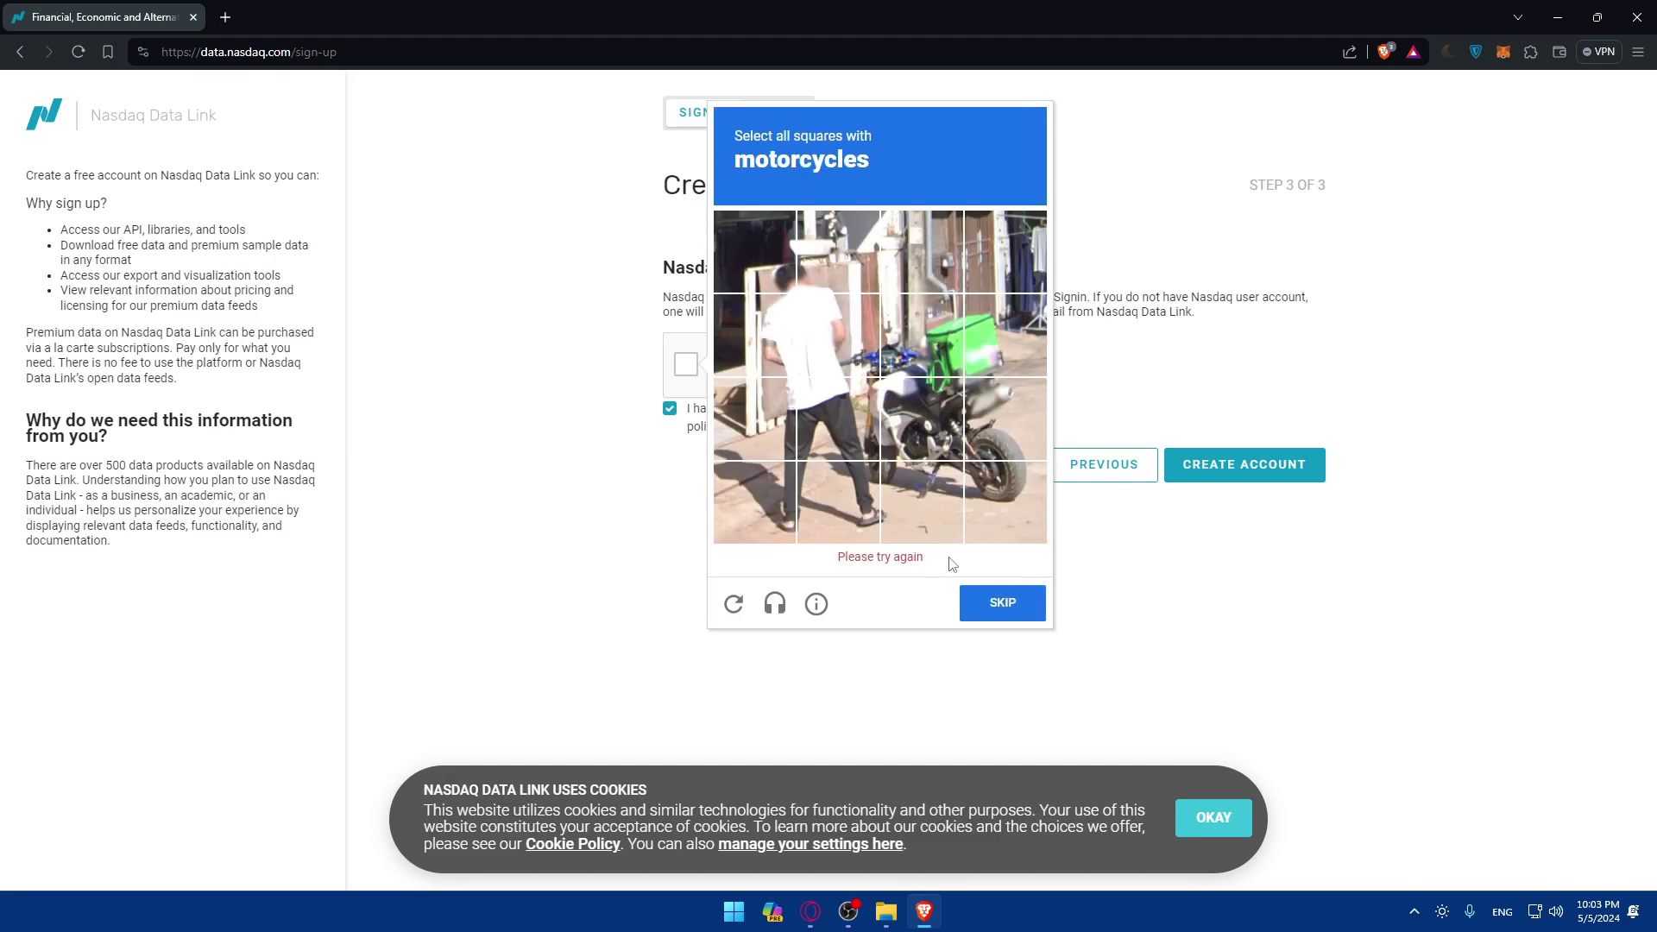
# Step: Solve the motorcycle image challenge and create the account
pyautogui.click(933, 416)
pyautogui.click(921, 515)
pyautogui.click(1004, 515)
pyautogui.click(1004, 439)
pyautogui.click(1005, 348)
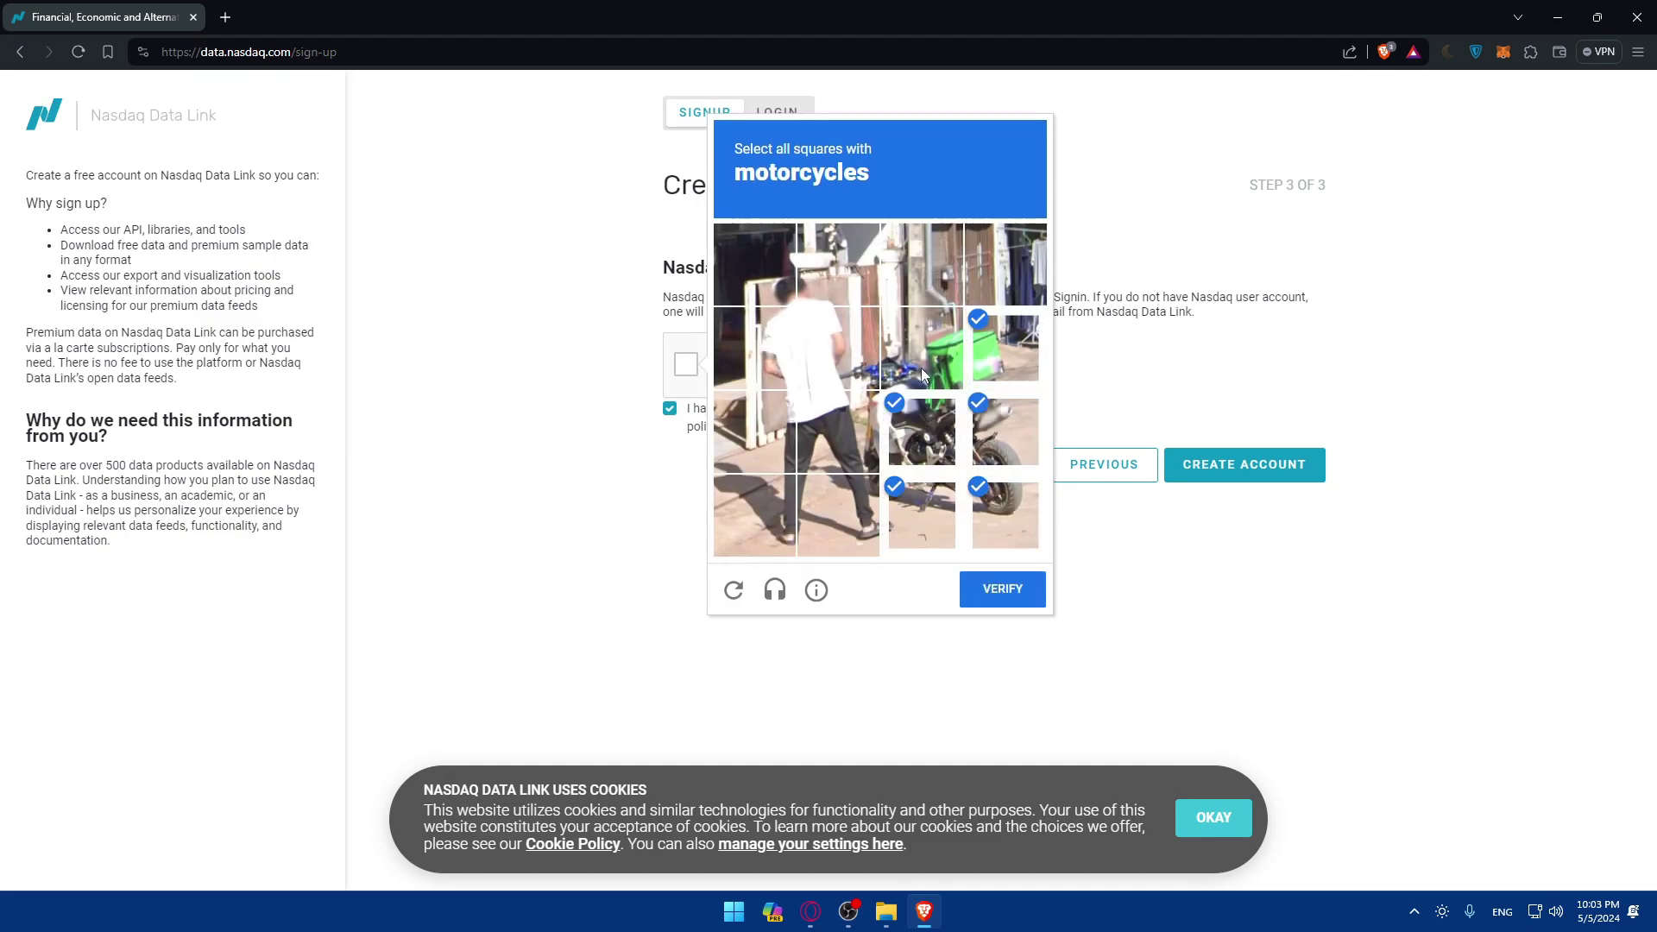
pyautogui.click(920, 368)
pyautogui.click(857, 414)
pyautogui.click(838, 515)
pyautogui.click(838, 347)
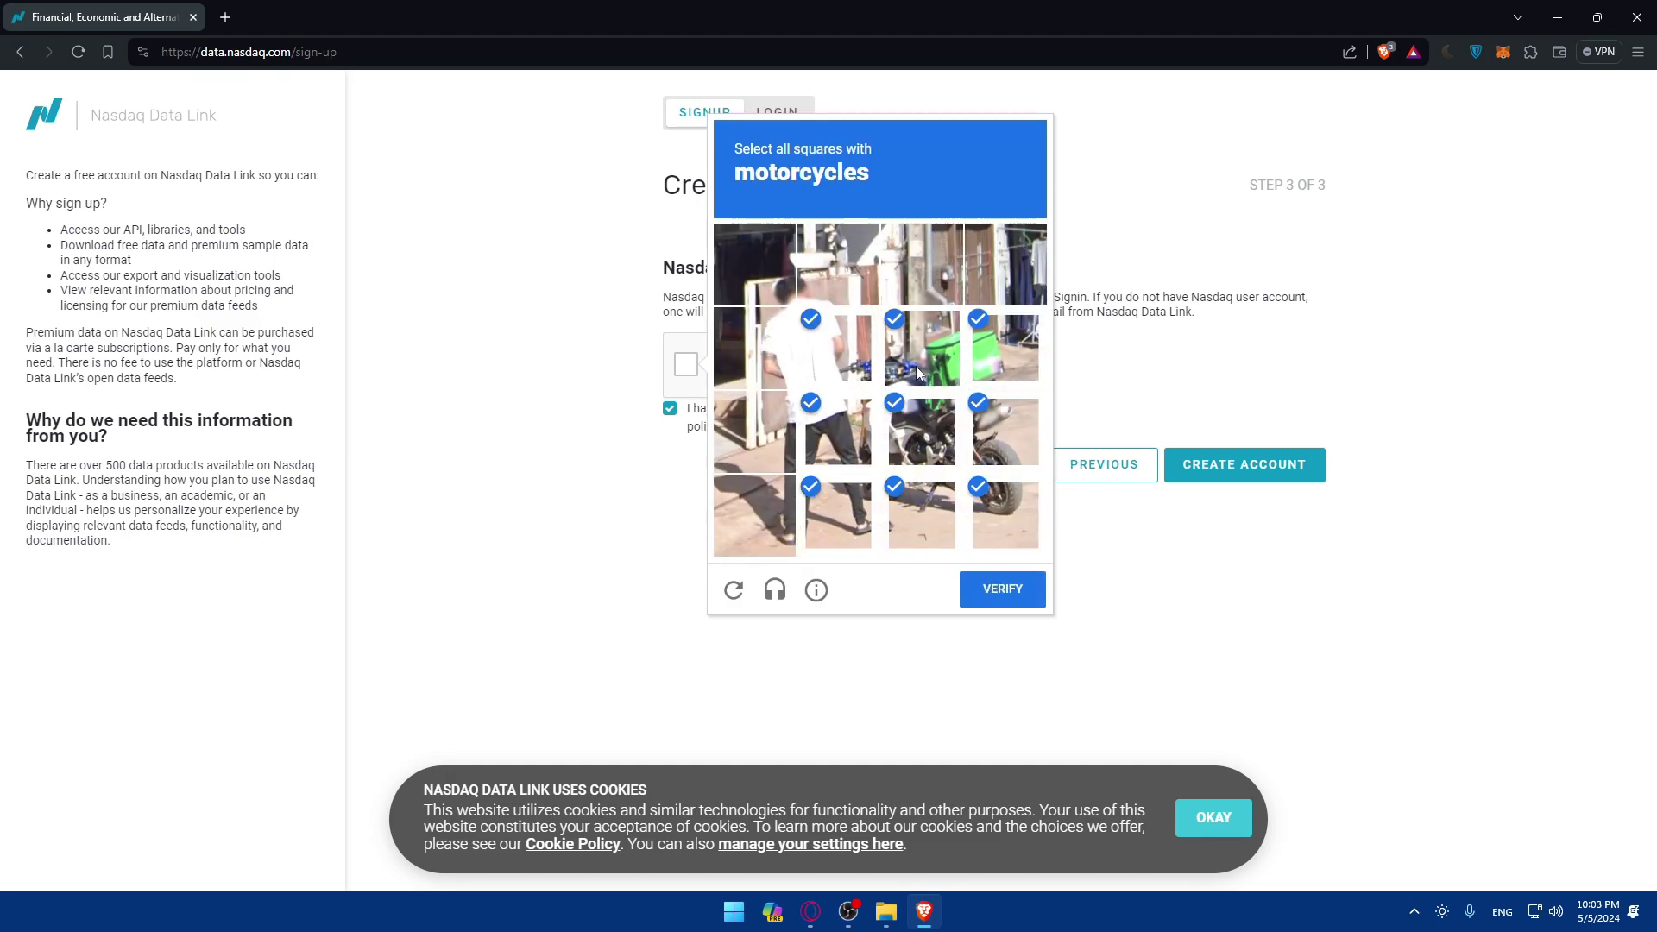
pyautogui.click(999, 595)
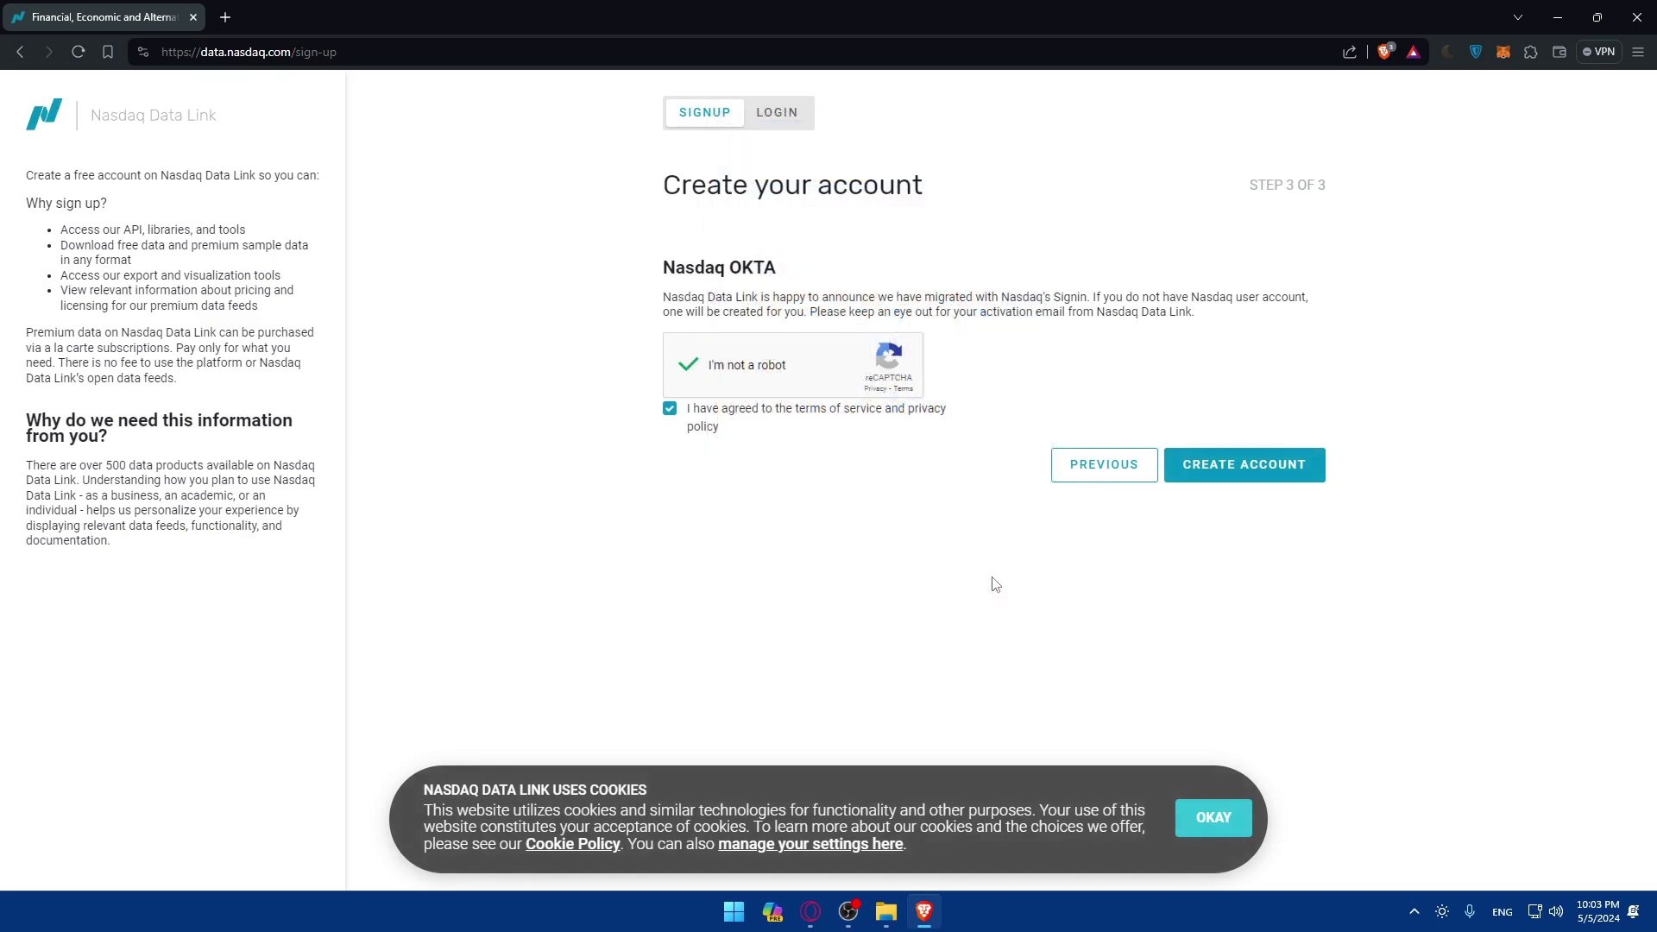
pyautogui.click(1223, 477)
# Step: Accept the cookie notice and select the new API key in the welcome dialog
pyautogui.click(1206, 814)
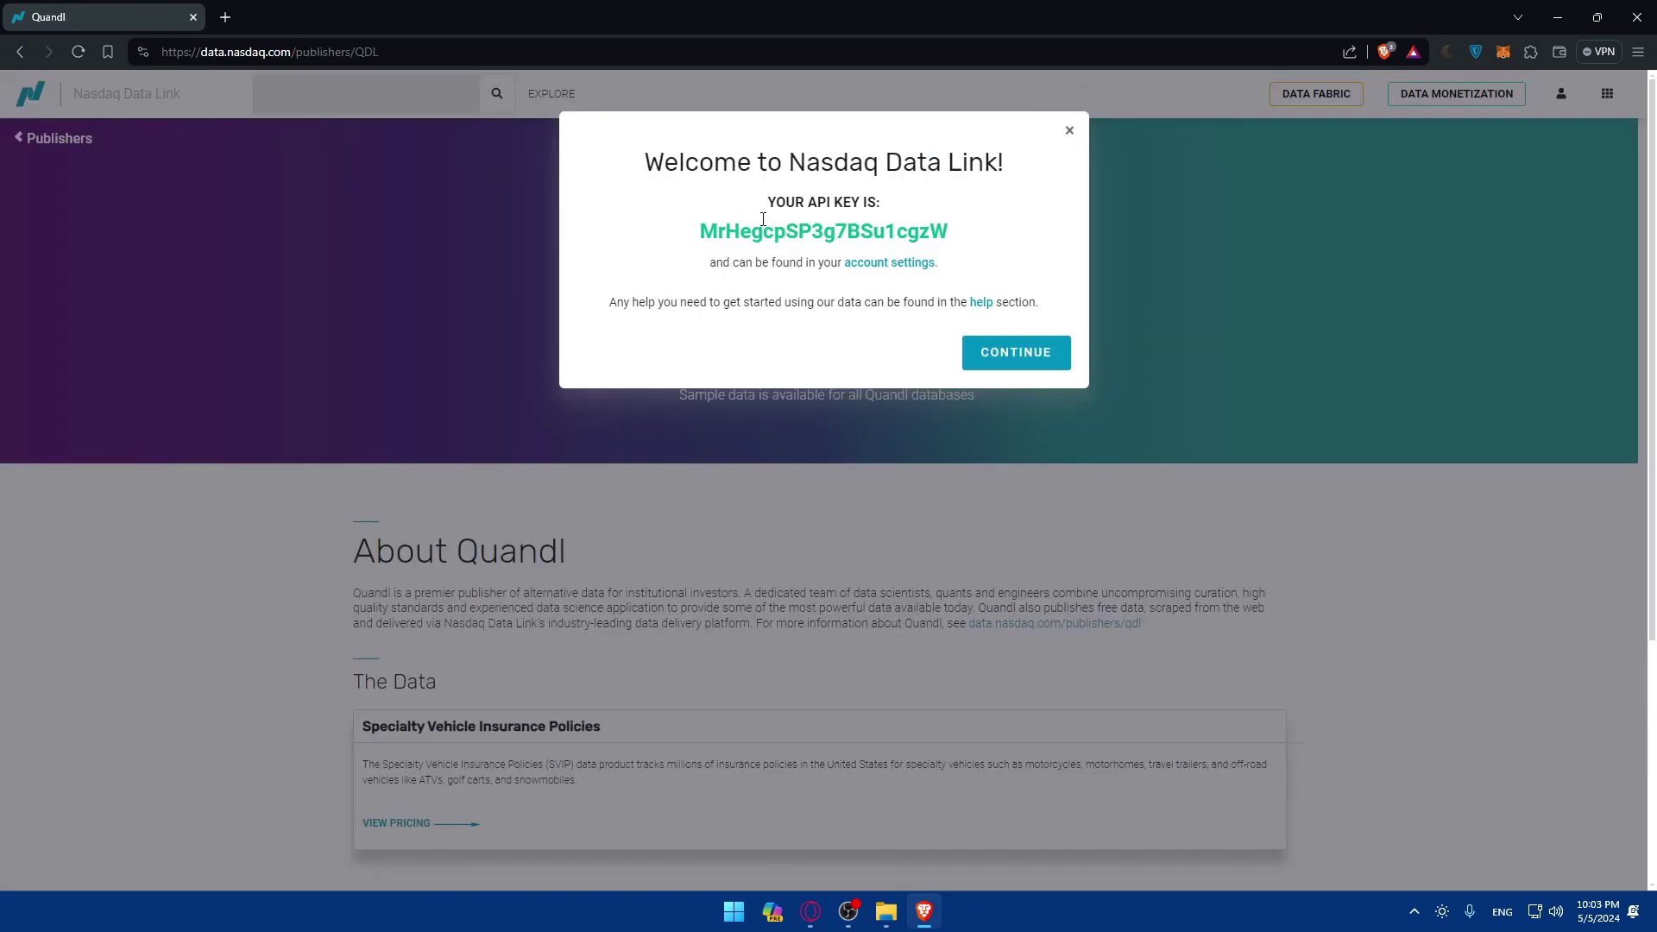
pyautogui.moveTo(692, 231); pyautogui.dragTo(999, 242)
pyautogui.click(999, 241)
pyautogui.rightClick(892, 261)
pyautogui.click(857, 283)
pyautogui.moveTo(706, 229)
pyautogui.mouseDown()
pyautogui.moveTo(999, 233)
pyautogui.moveTo(681, 235)
pyautogui.mouseUp()
pyautogui.click(999, 235)
pyautogui.click(678, 238)
# Step: Open the Data Link Help Center link in a background tab
pyautogui.moveTo(617, 308); pyautogui.dragTo(743, 321)
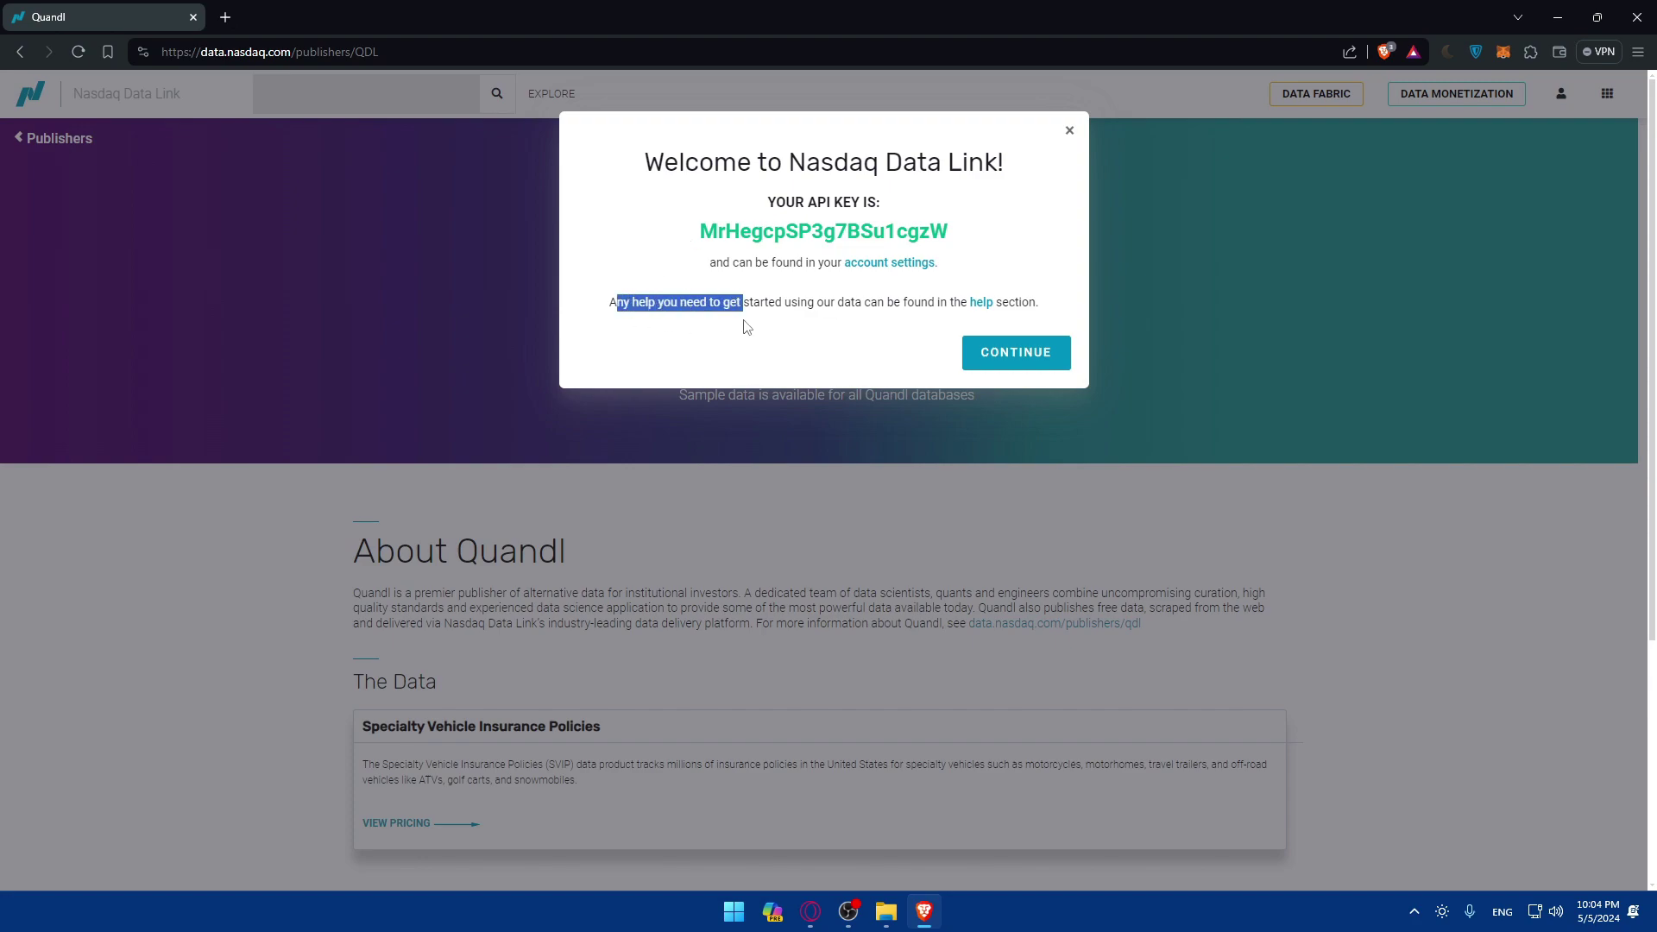
pyautogui.click(766, 313)
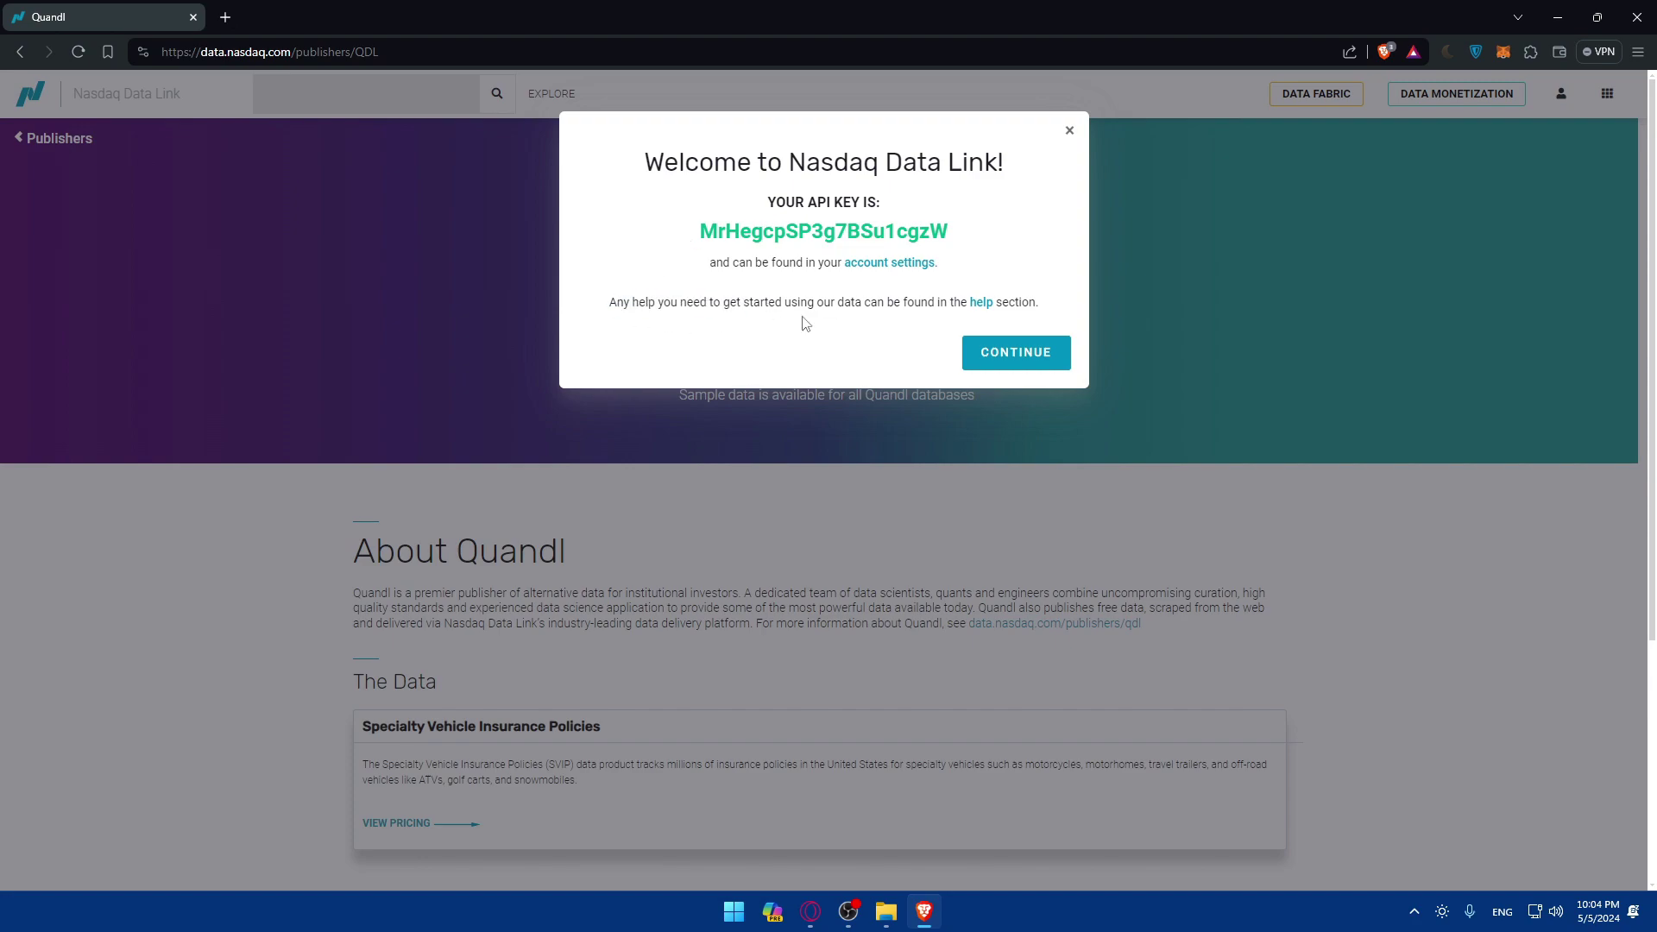
pyautogui.middleClick(980, 304)
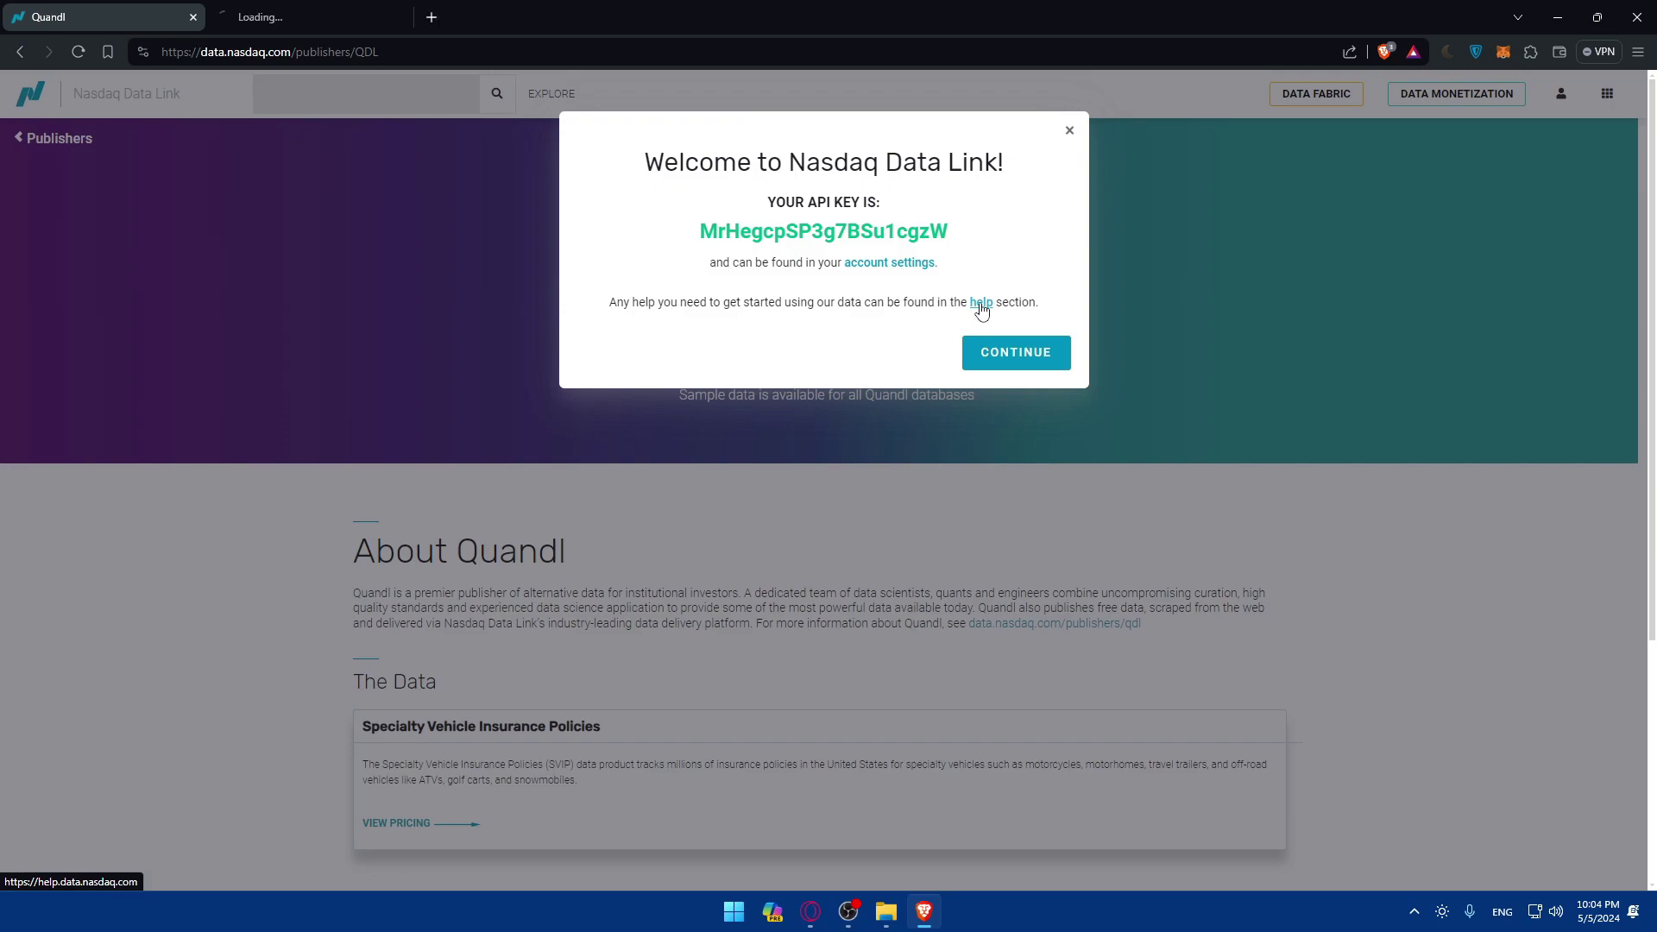
# Step: View the account profile page with the API key, then switch to the Help Center tab
pyautogui.click(894, 263)
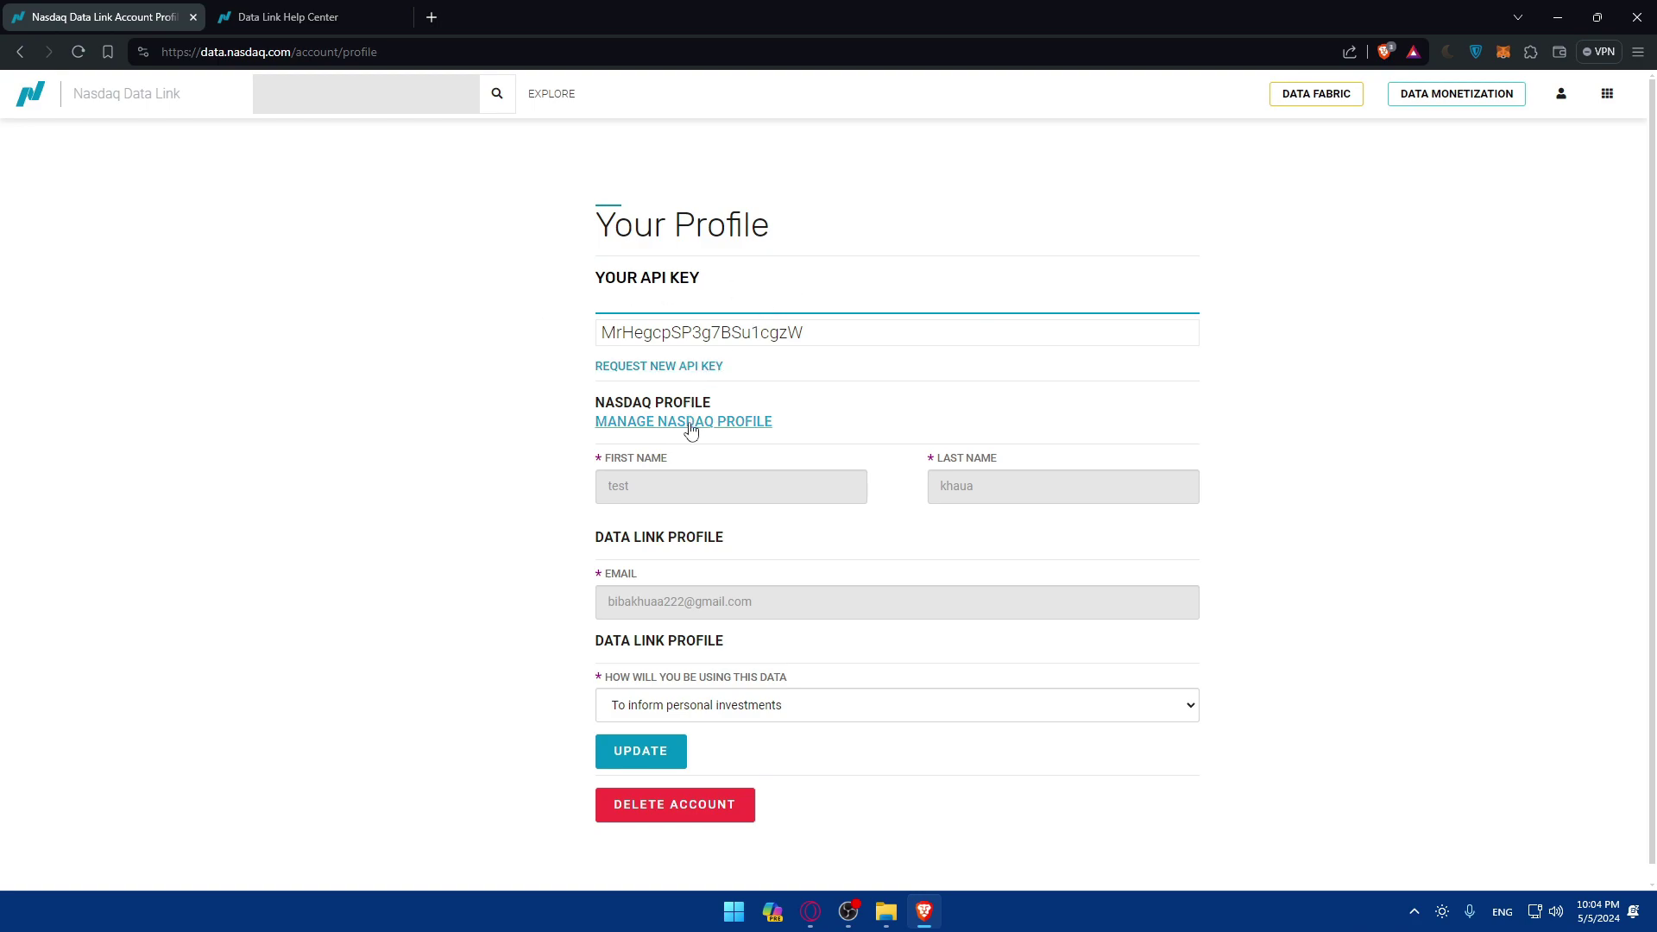
pyautogui.scroll(-1, 695, 440)
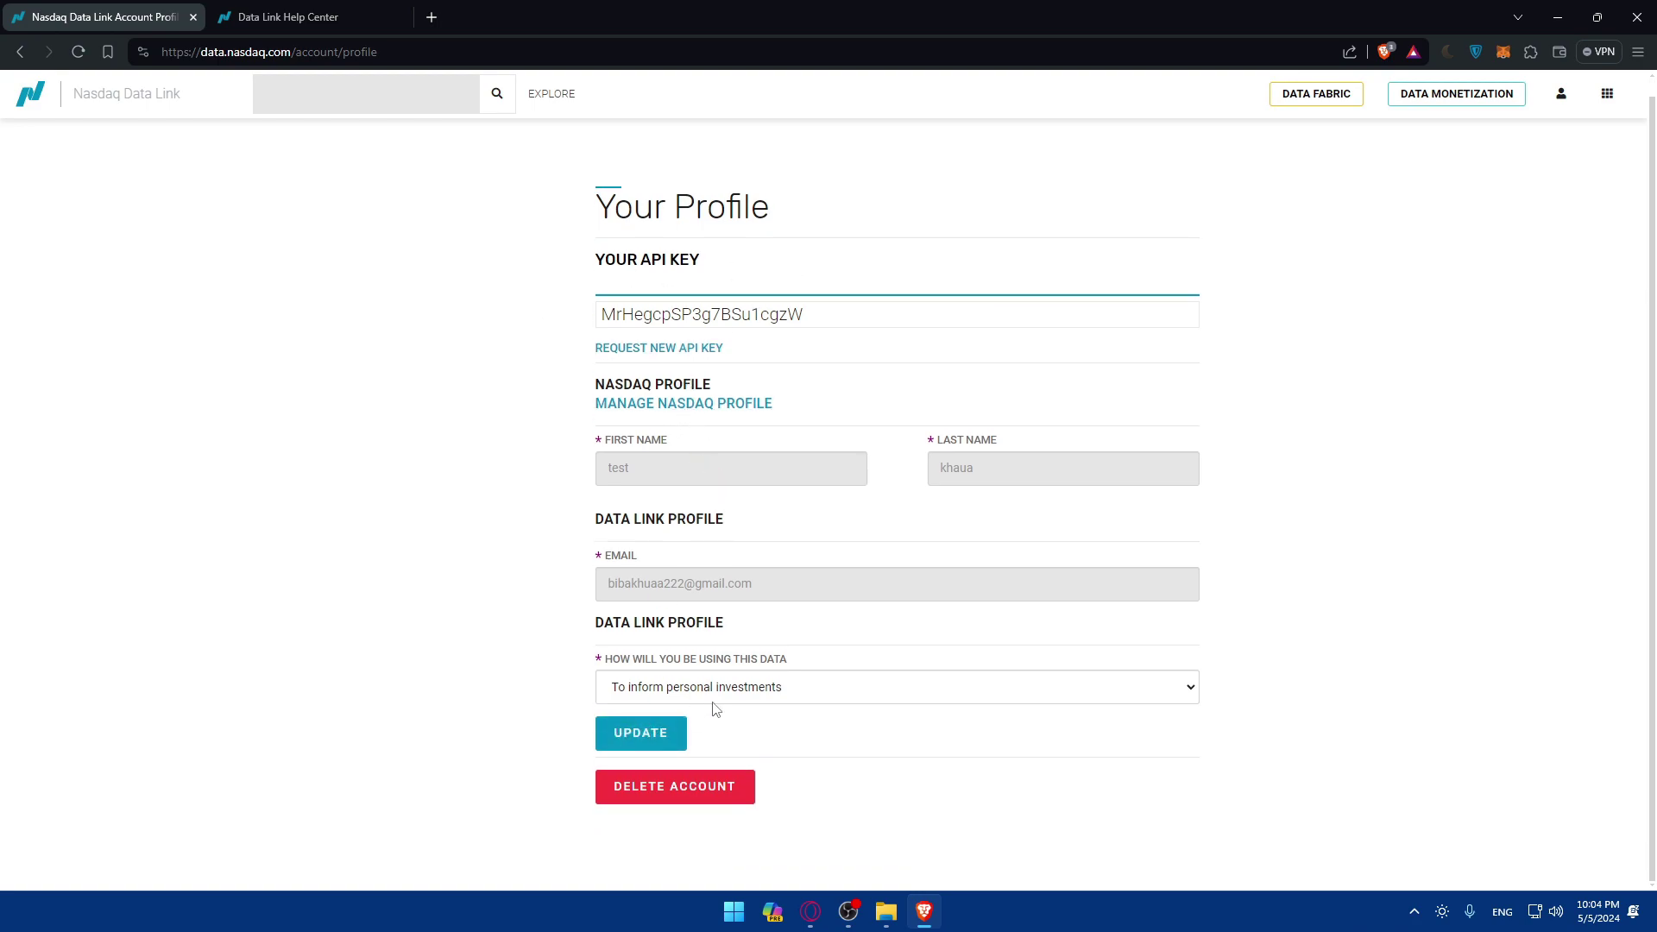
pyautogui.scroll(1, 782, 710)
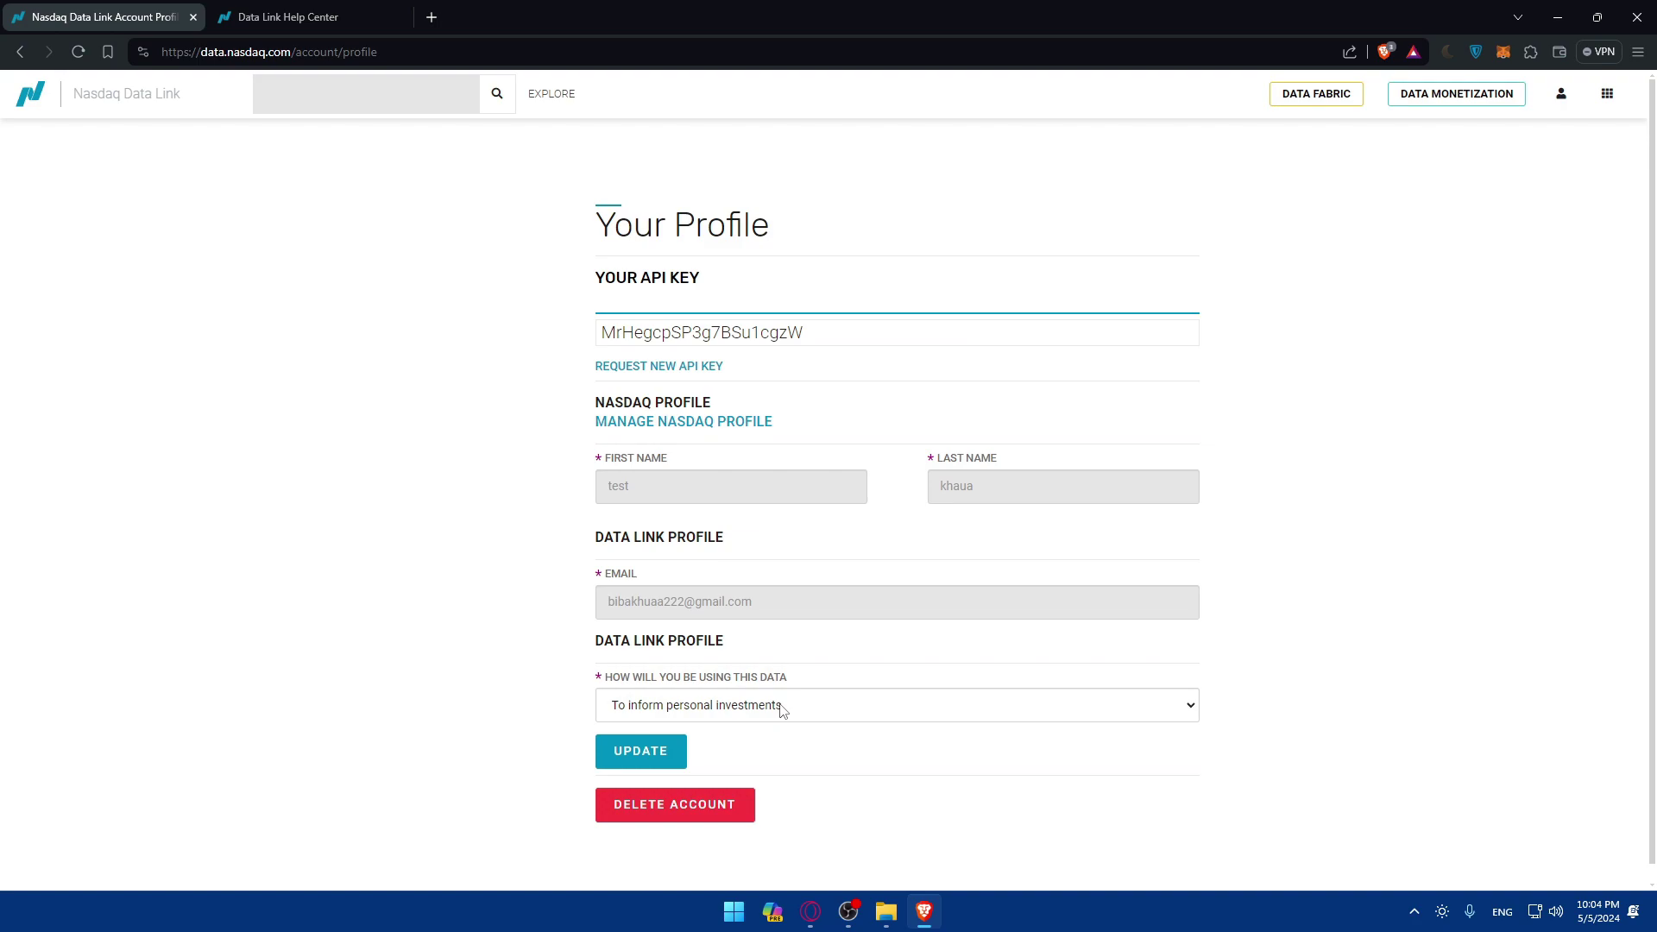
pyautogui.click(325, 23)
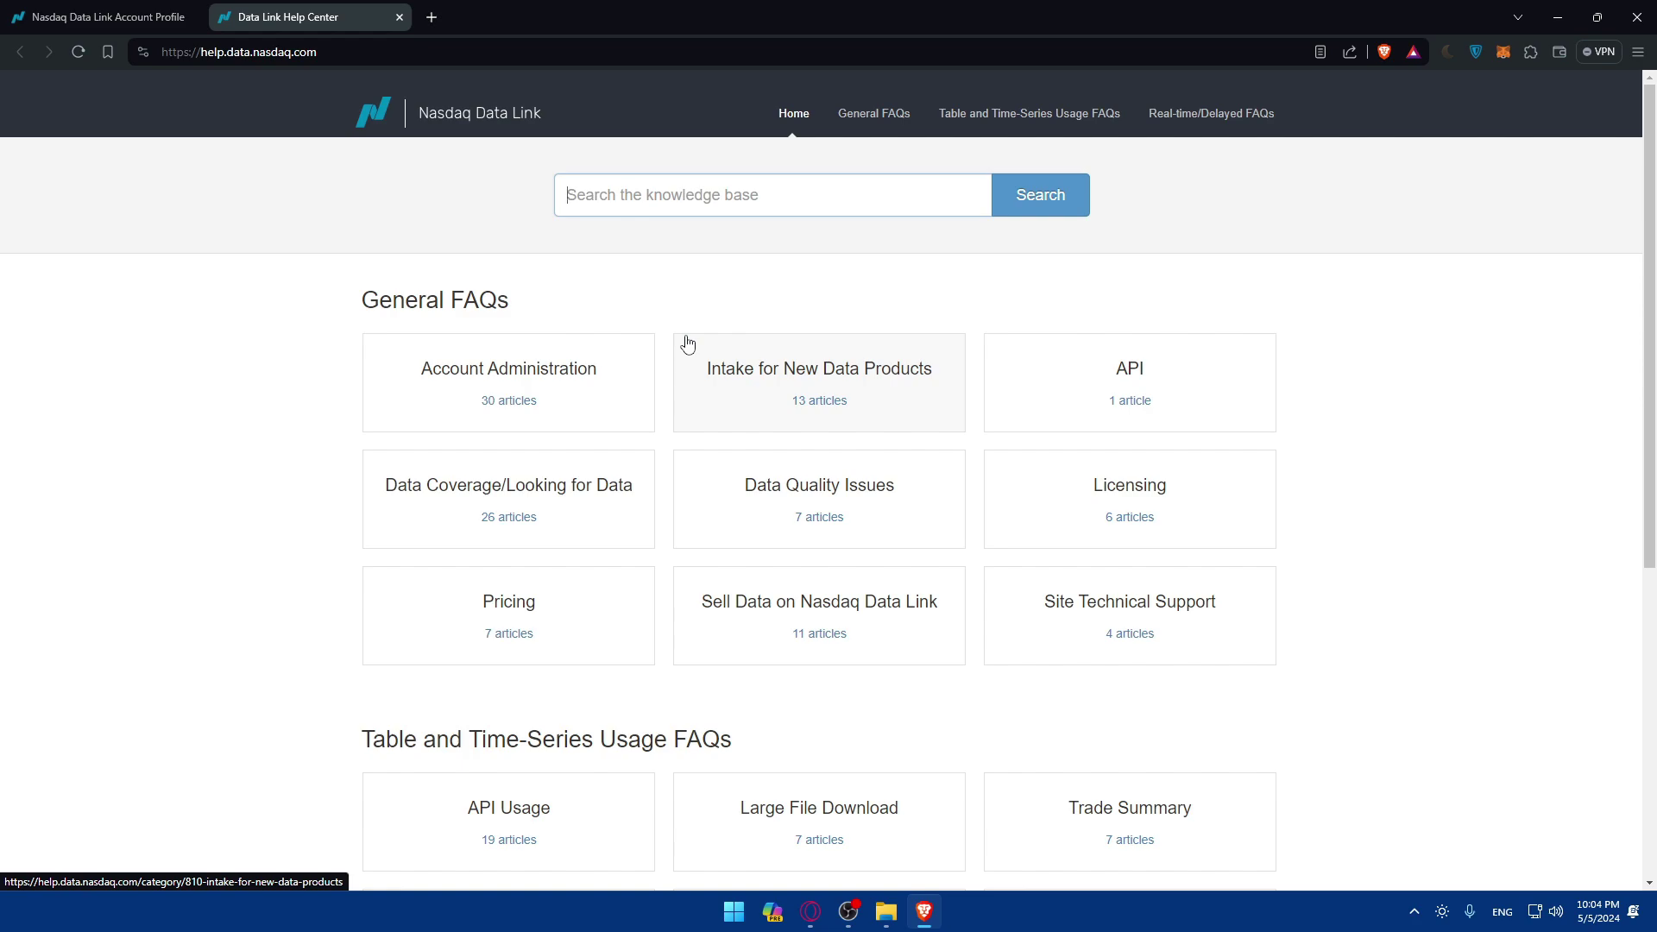
# Step: In the API category, open 'Why am I getting a Connection Error?' and its firewall whitelisting guide
pyautogui.click(1127, 388)
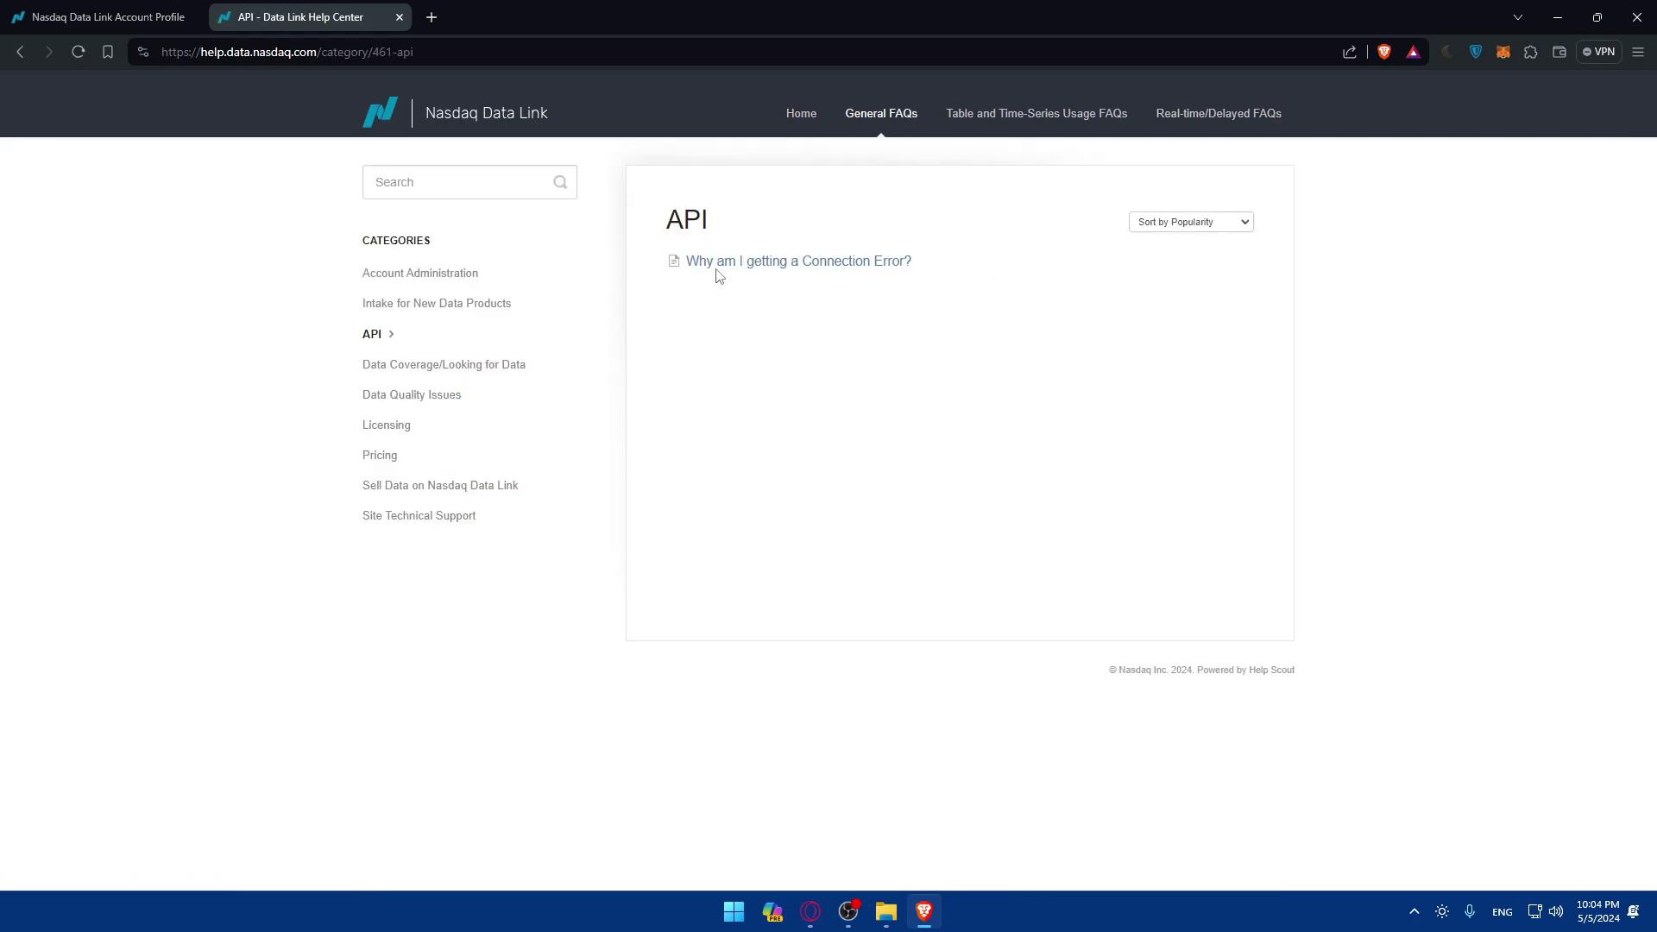
pyautogui.click(791, 267)
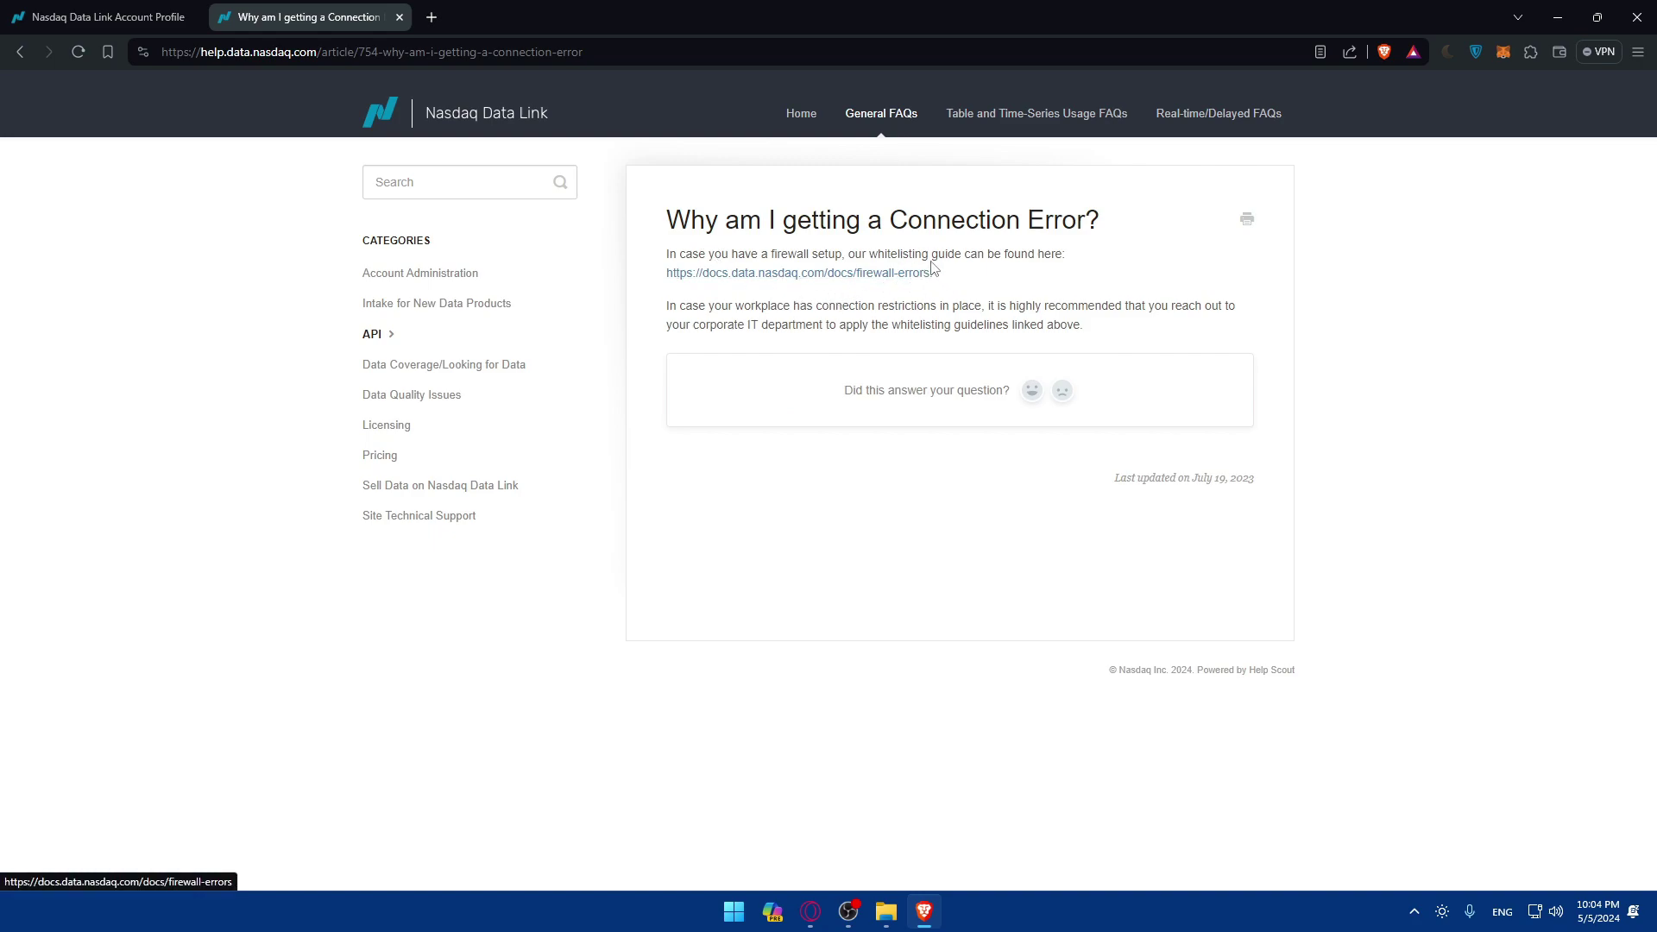
pyautogui.click(843, 273)
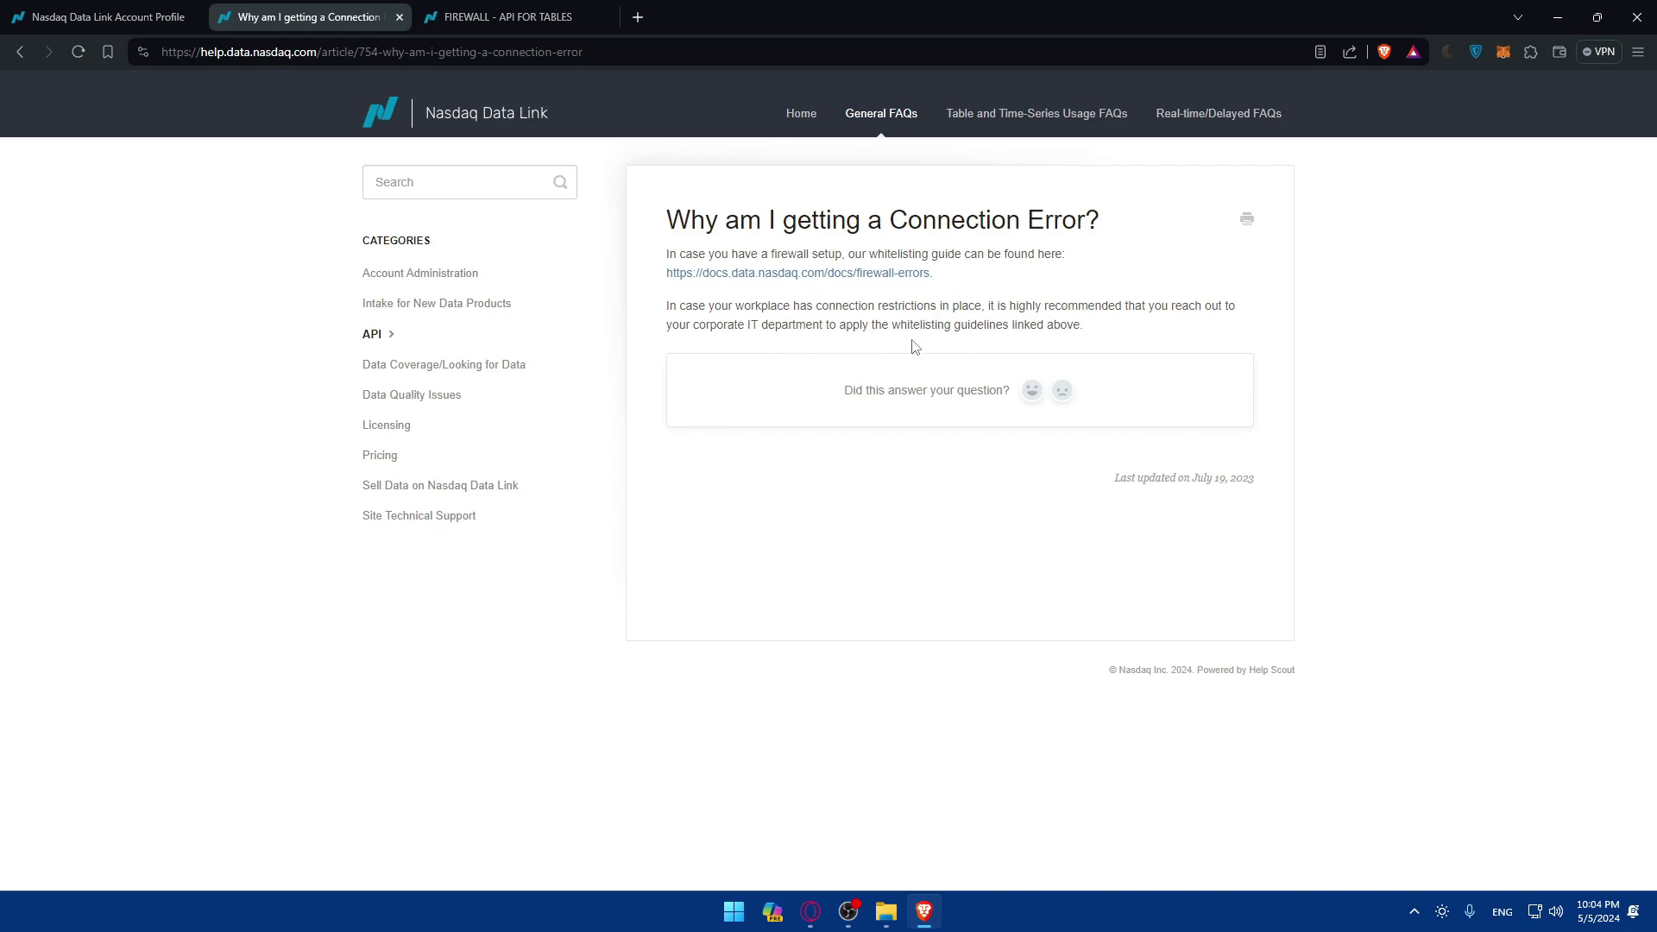
pyautogui.click(486, 11)
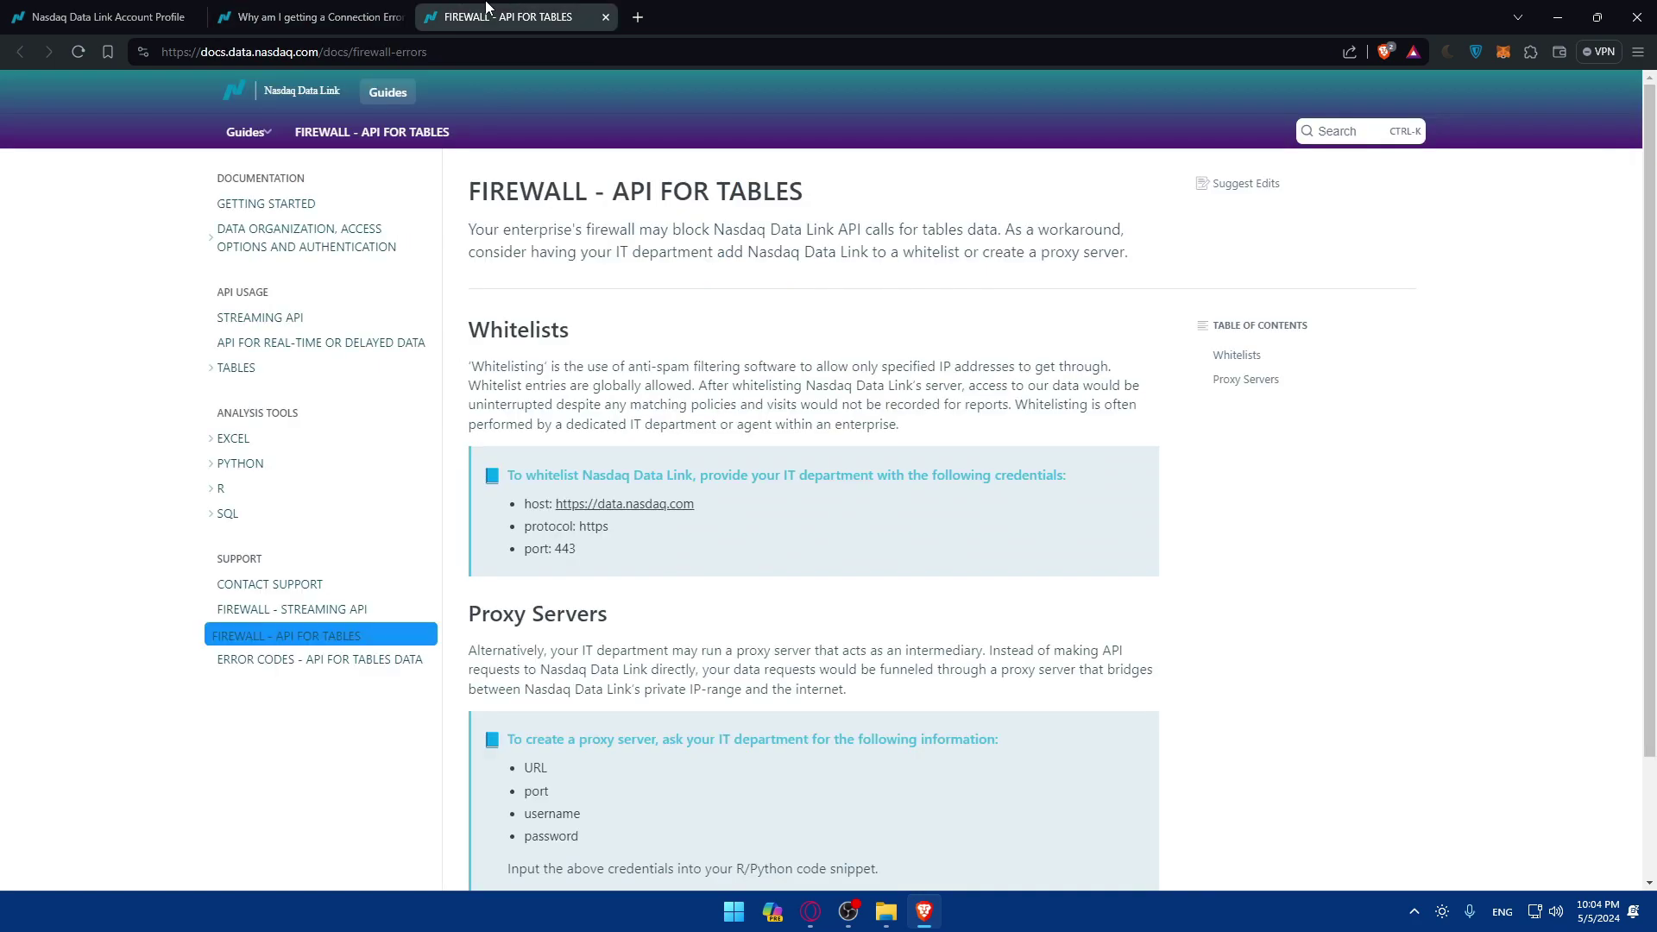
pyautogui.click(306, 17)
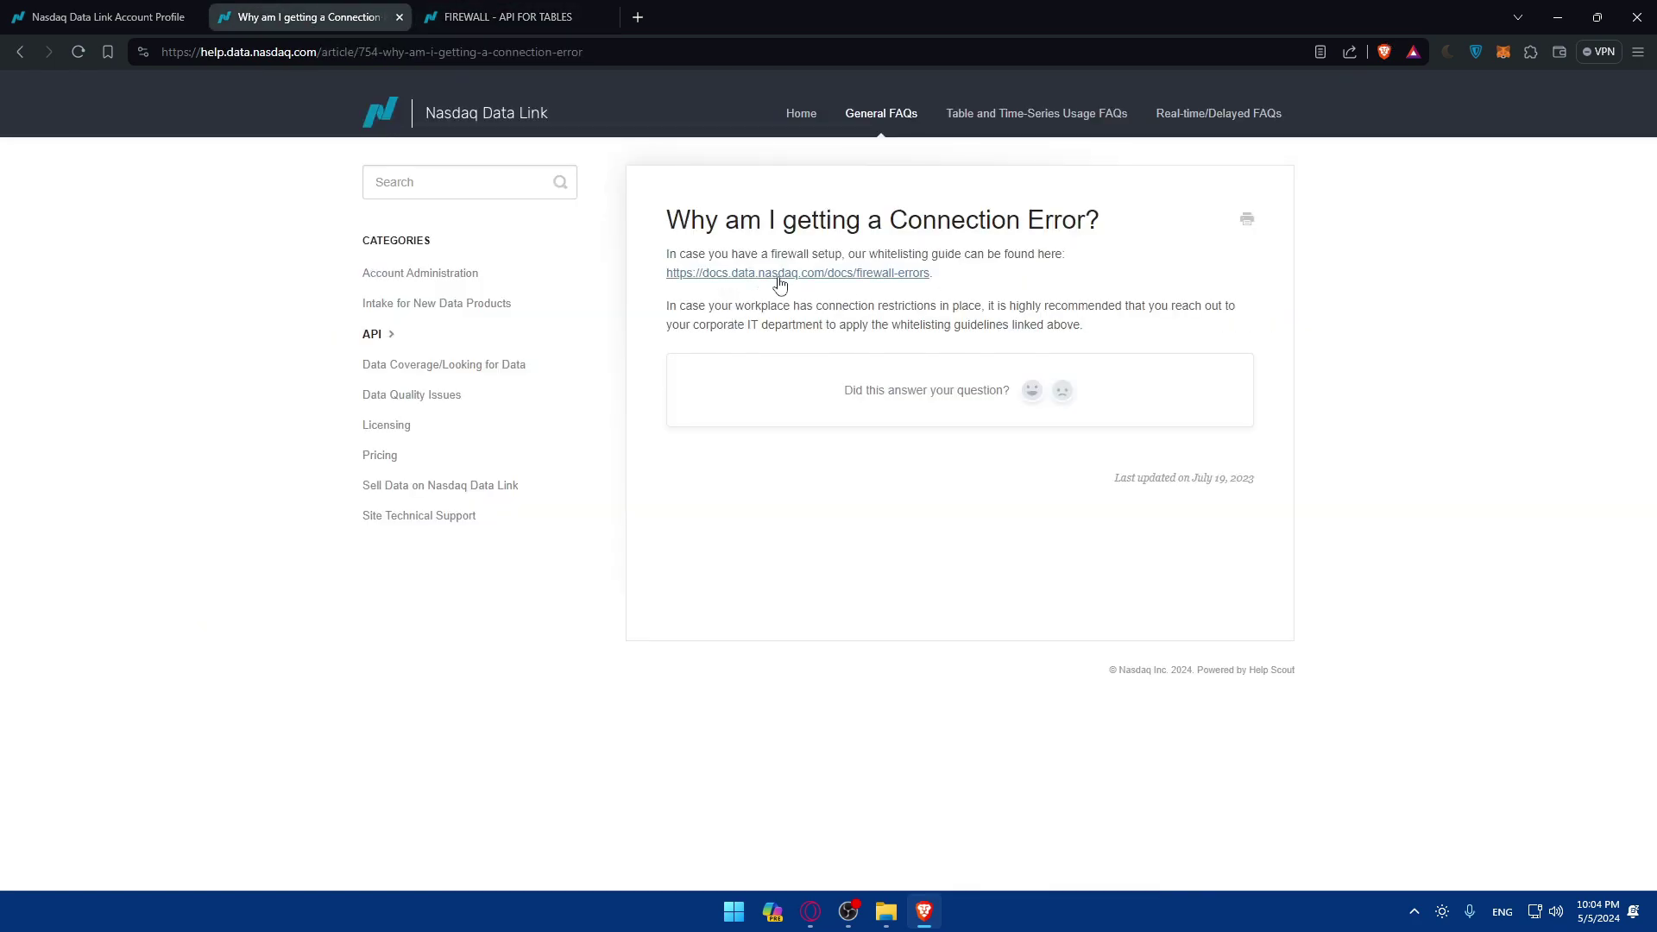
# Step: Skim the 'FIREWALL - API FOR TABLES' guide, then close its tab
pyautogui.click(530, 17)
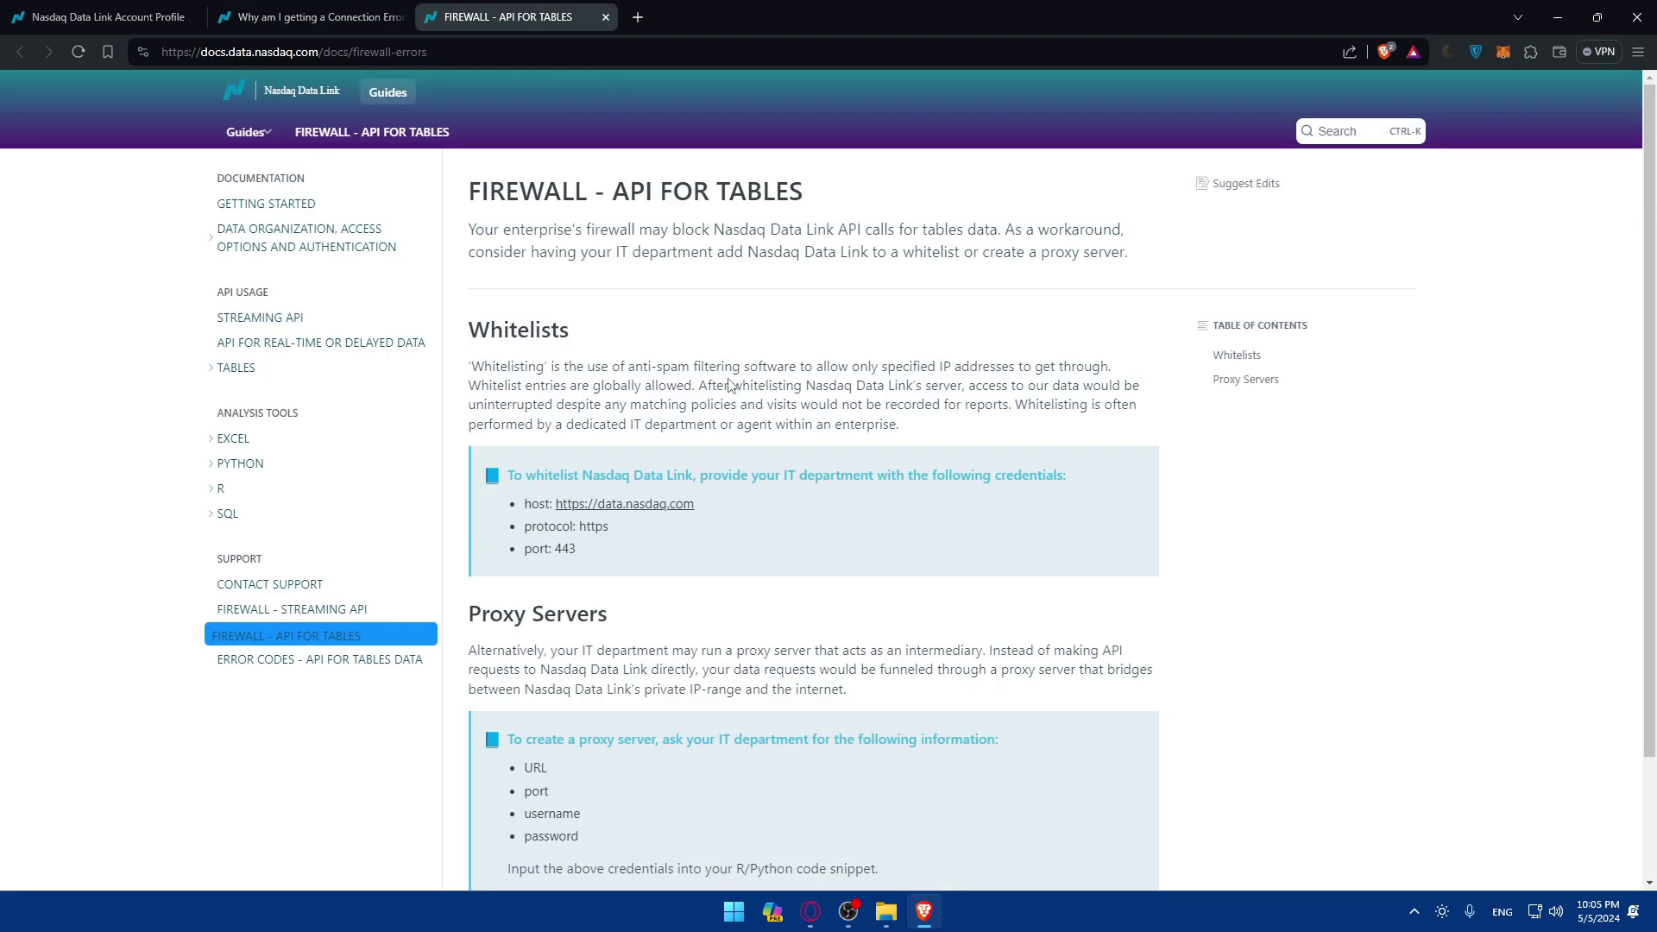
pyautogui.scroll(-2, 614, 470)
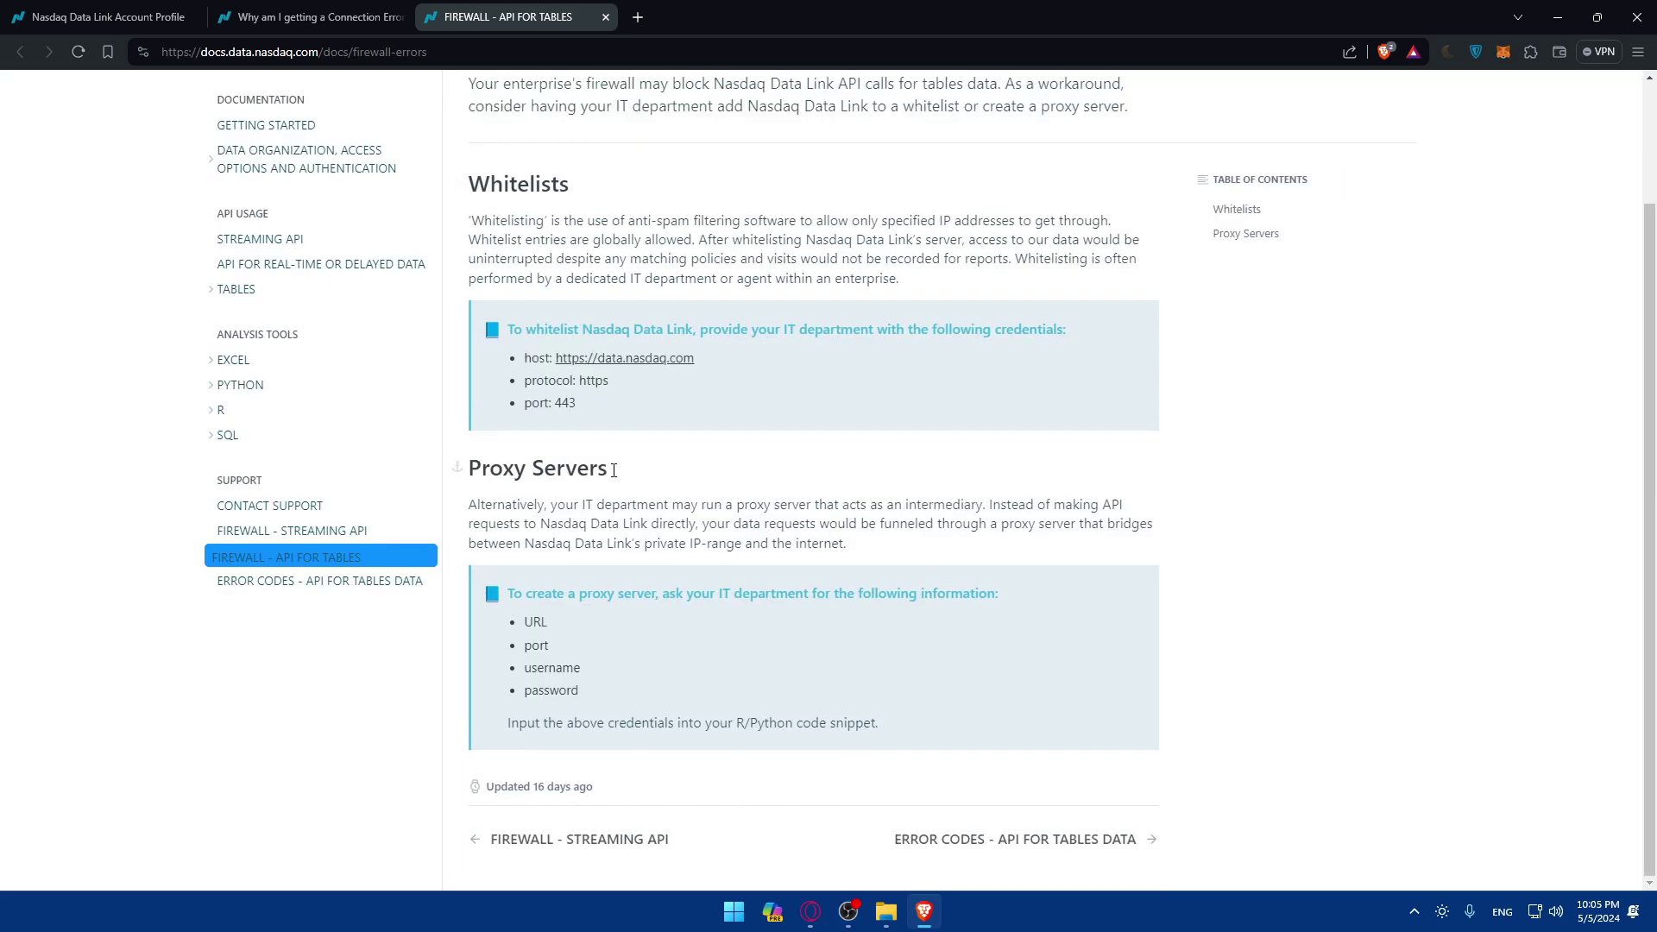
pyautogui.click(607, 16)
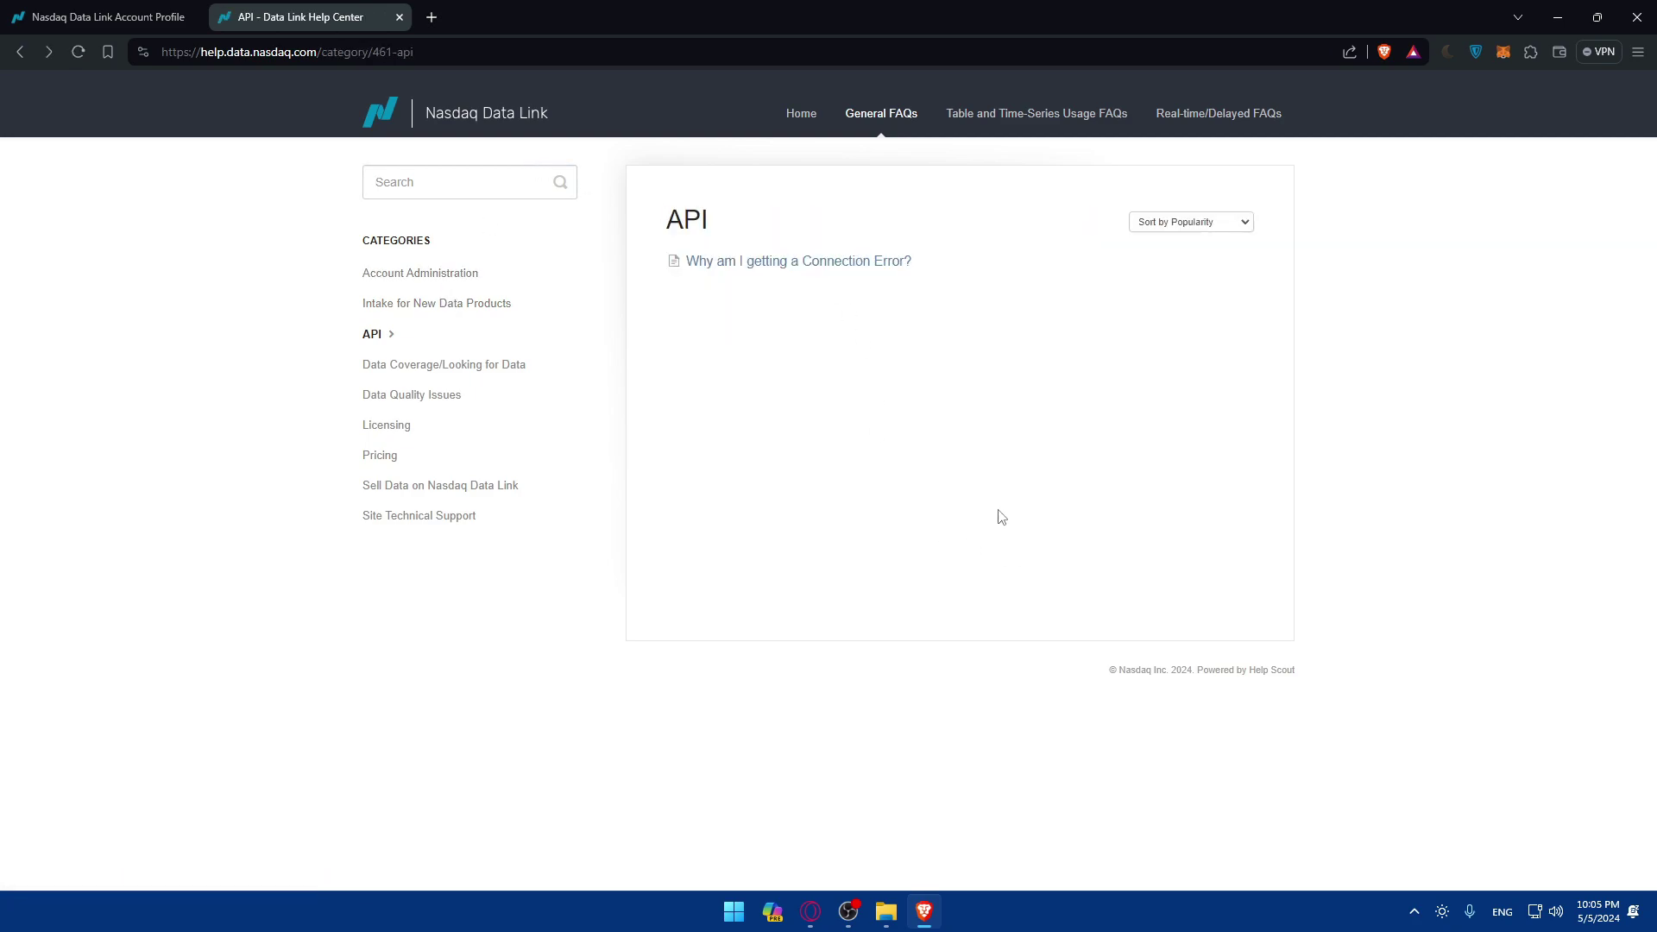
# Step: Go to the Help Center Home and scroll through the General, Table and Time-Series, and Real-time FAQ cards
pyautogui.click(802, 115)
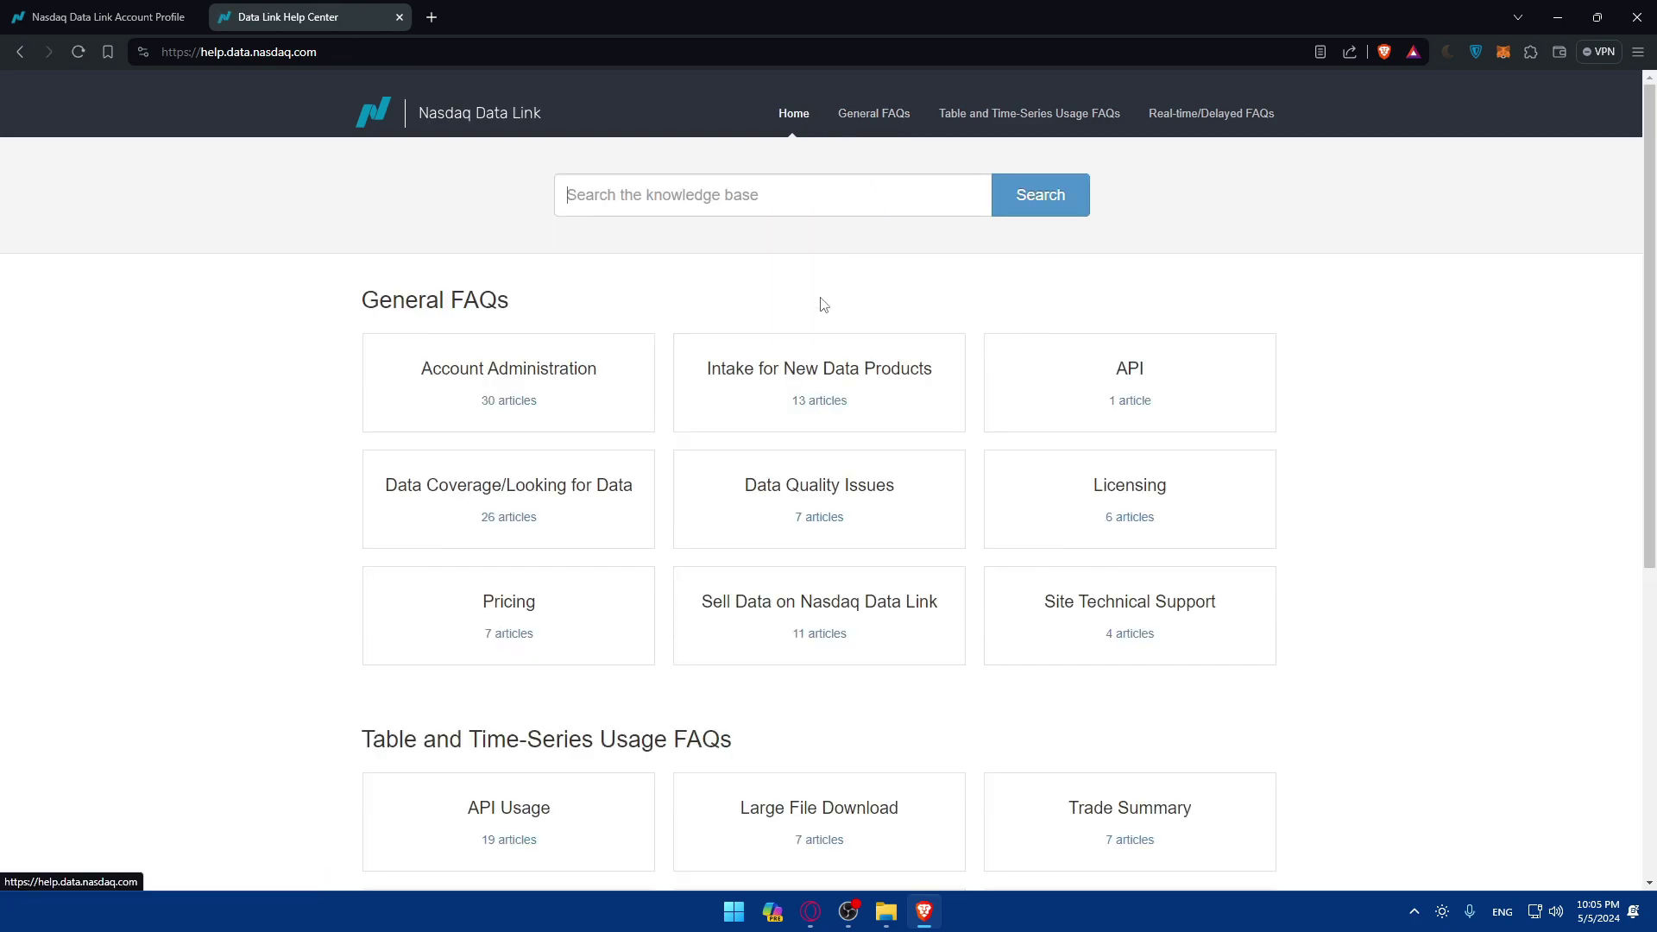
pyautogui.scroll(-5, 599, 418)
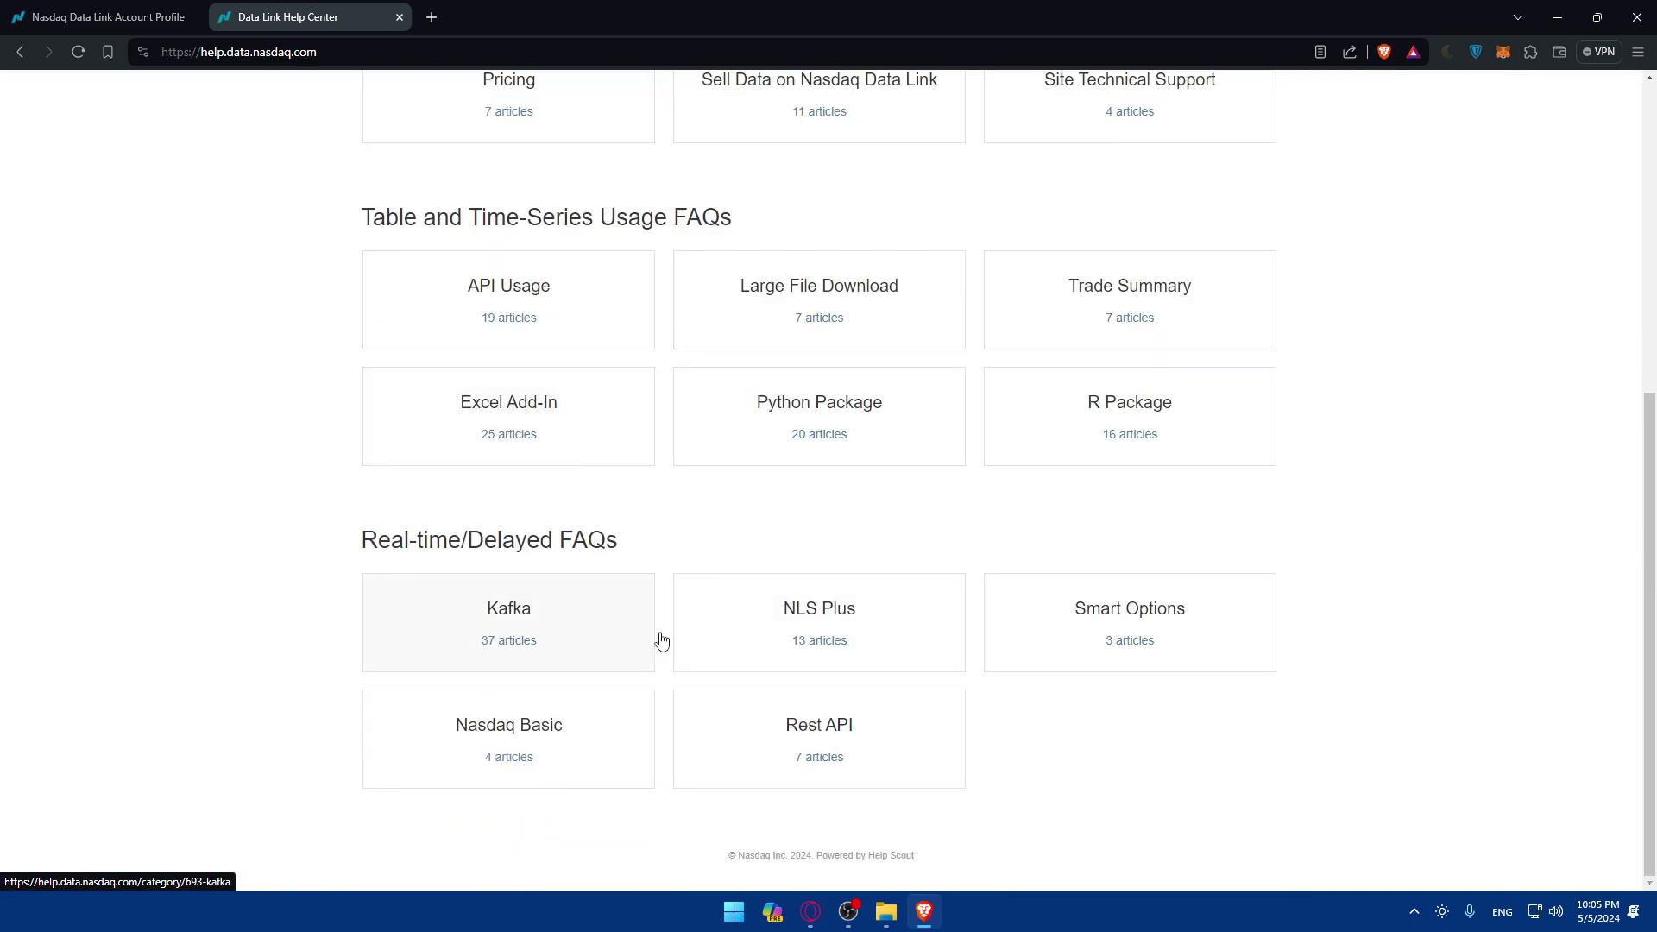
pyautogui.scroll(5, 474, 596)
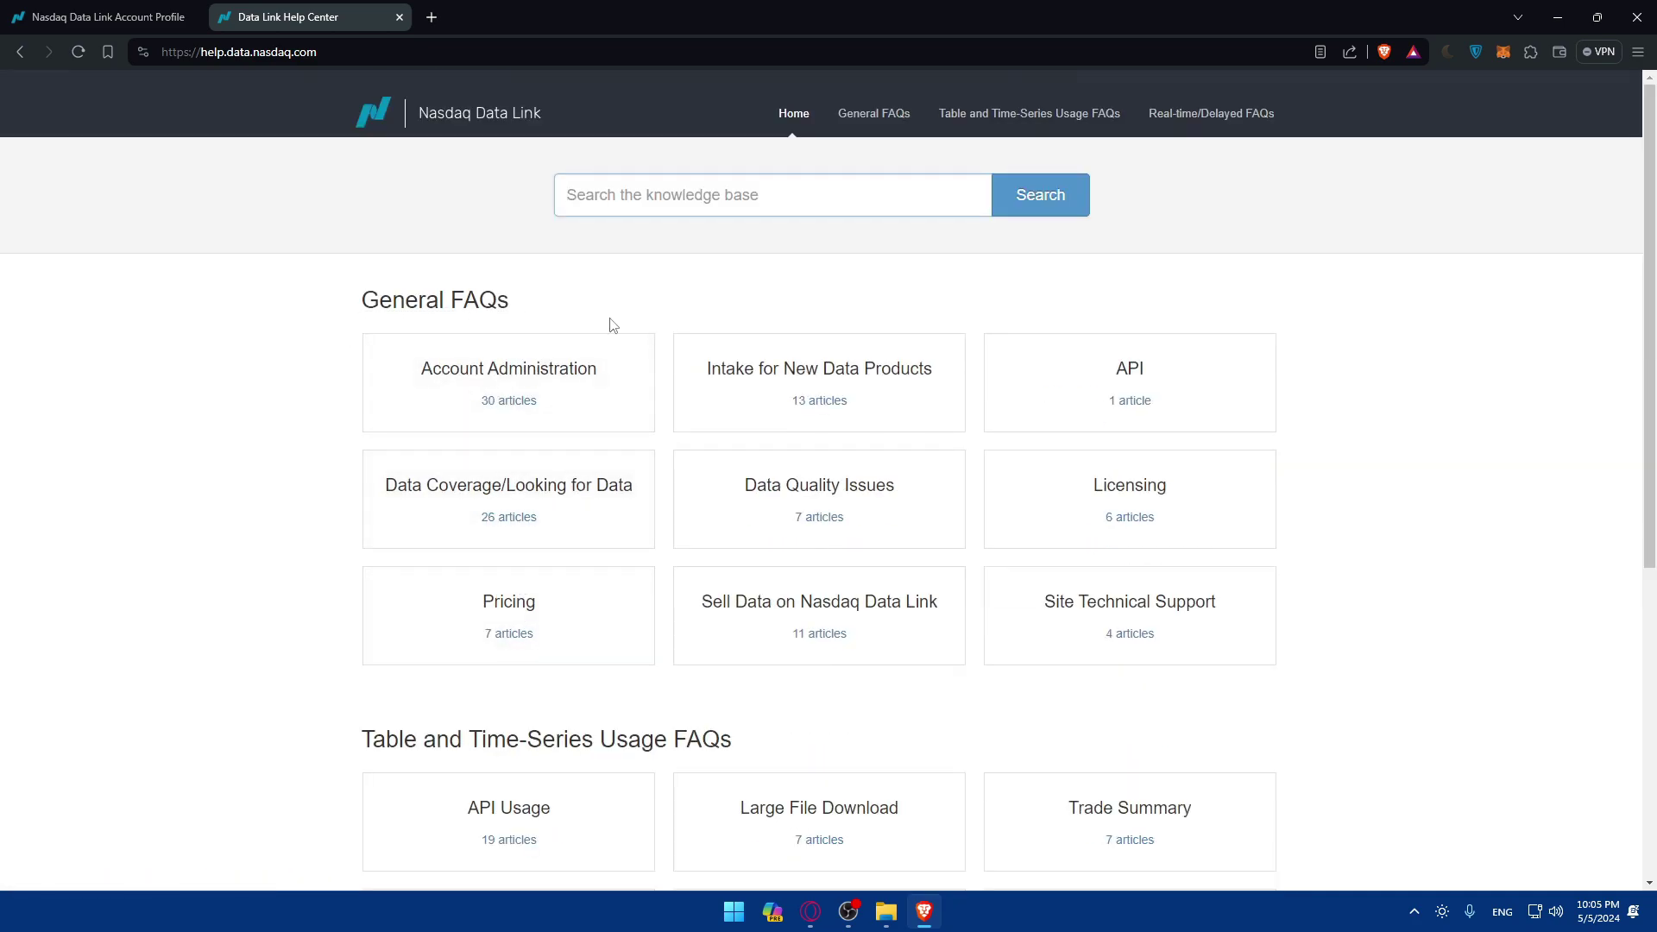
pyautogui.scroll(-4, 609, 325)
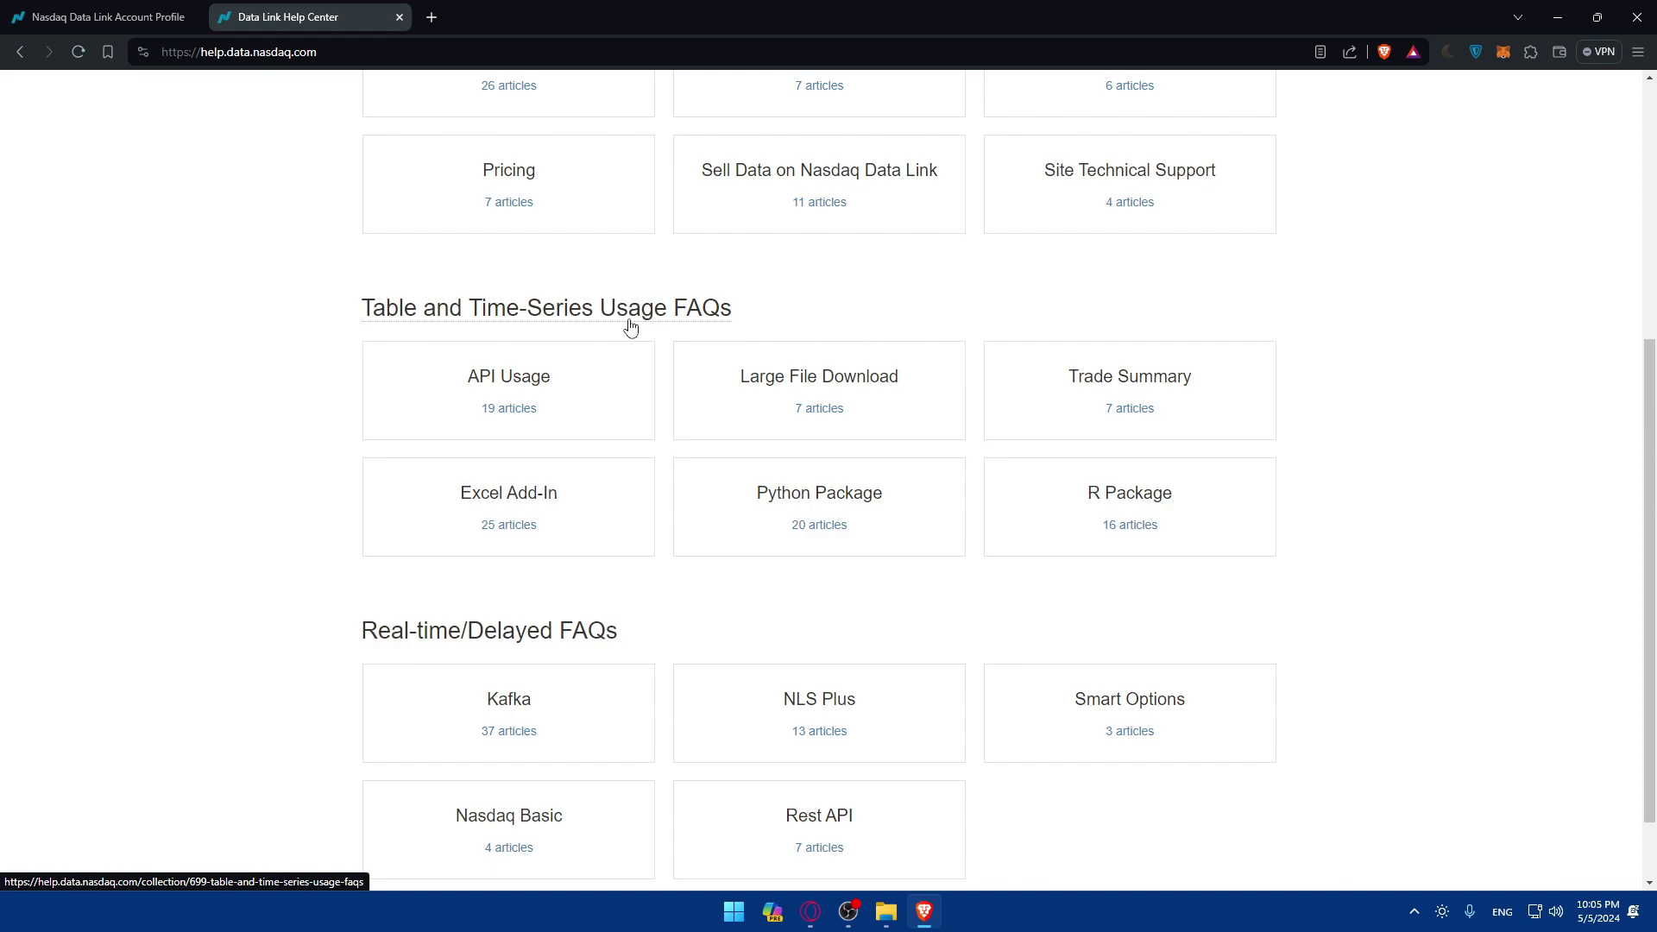
pyautogui.scroll(-1, 406, 500)
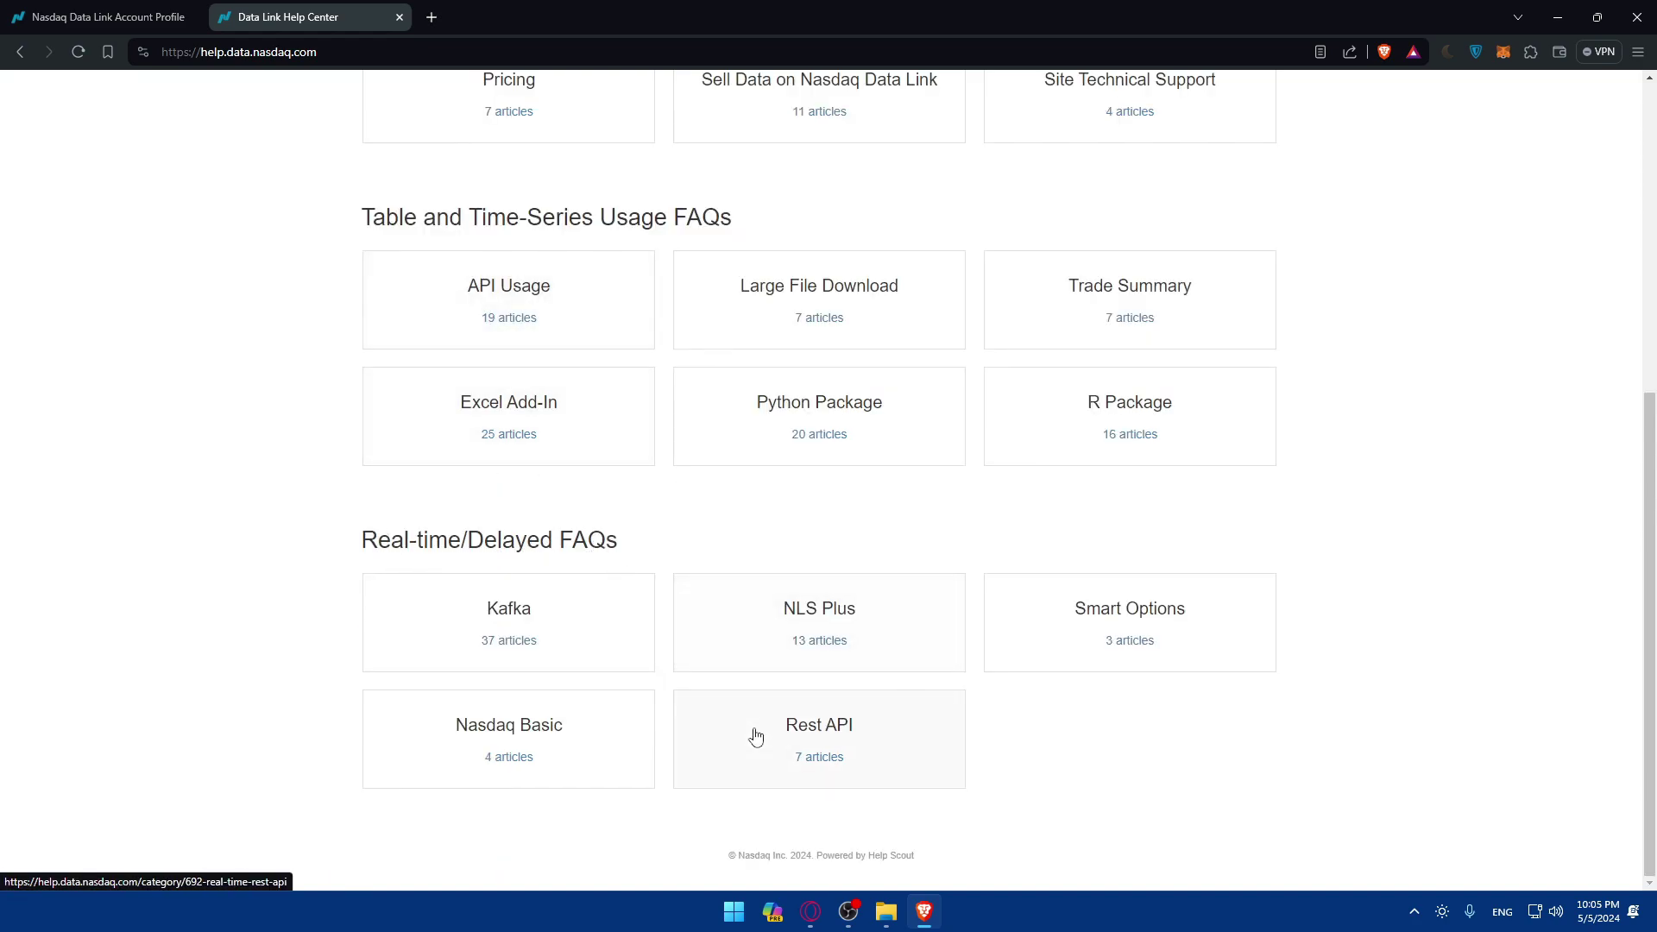
pyautogui.scroll(5, 794, 561)
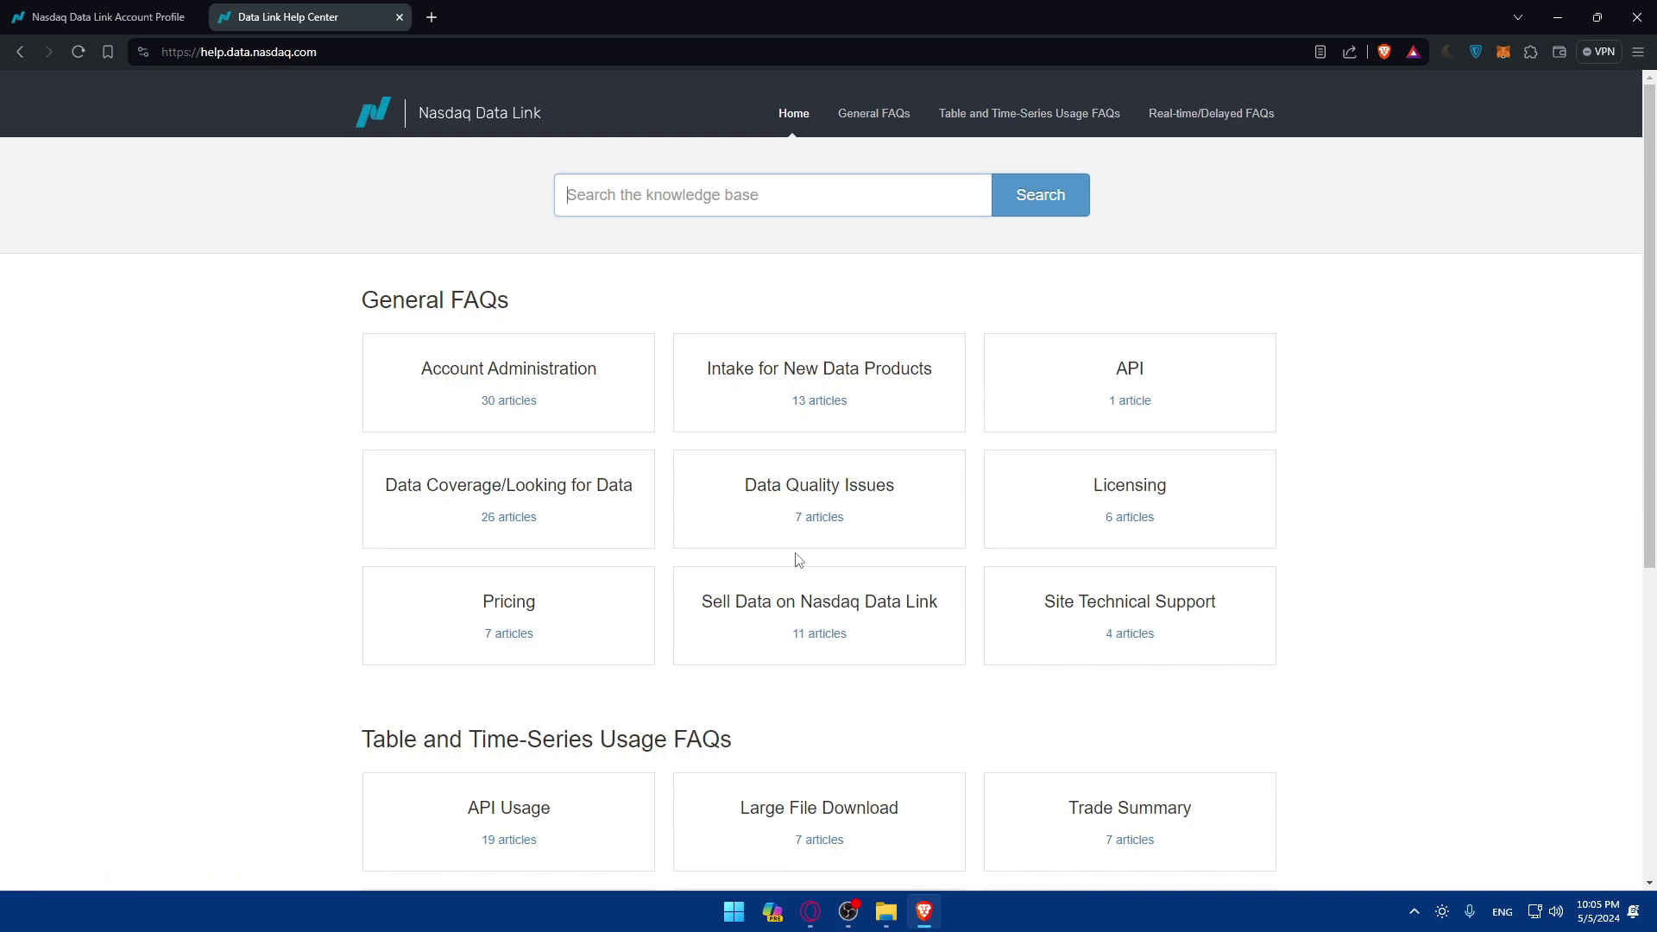
pyautogui.scroll(-5, 798, 560)
pyautogui.scroll(5, 780, 602)
pyautogui.scroll(-5, 725, 447)
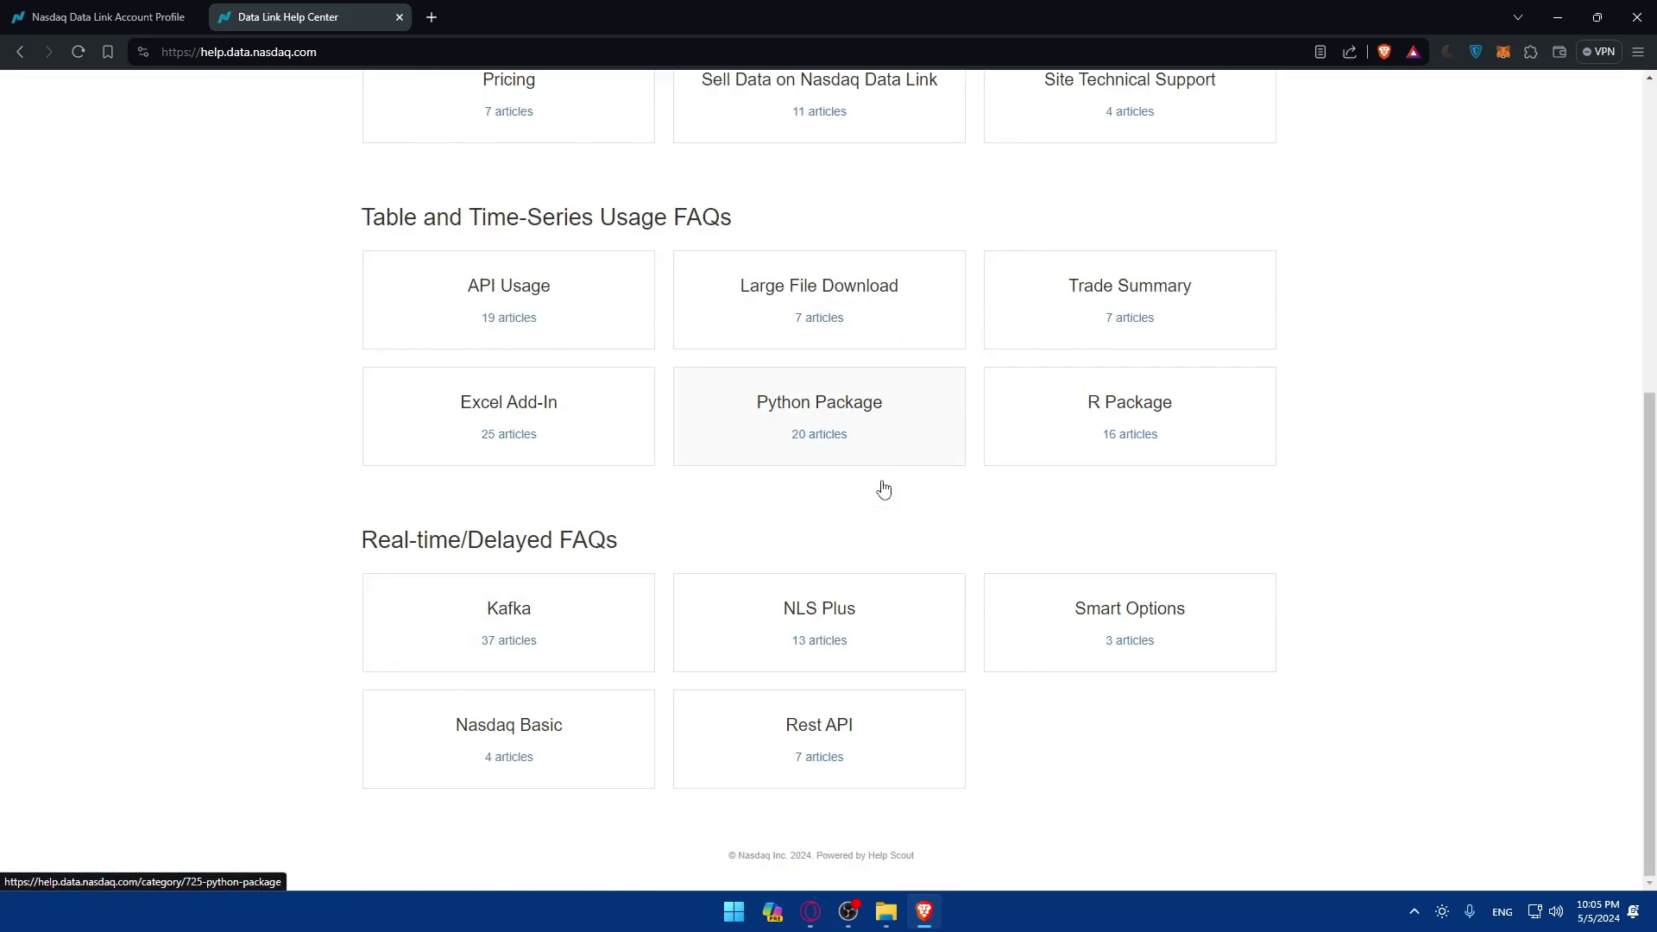
pyautogui.scroll(5, 883, 484)
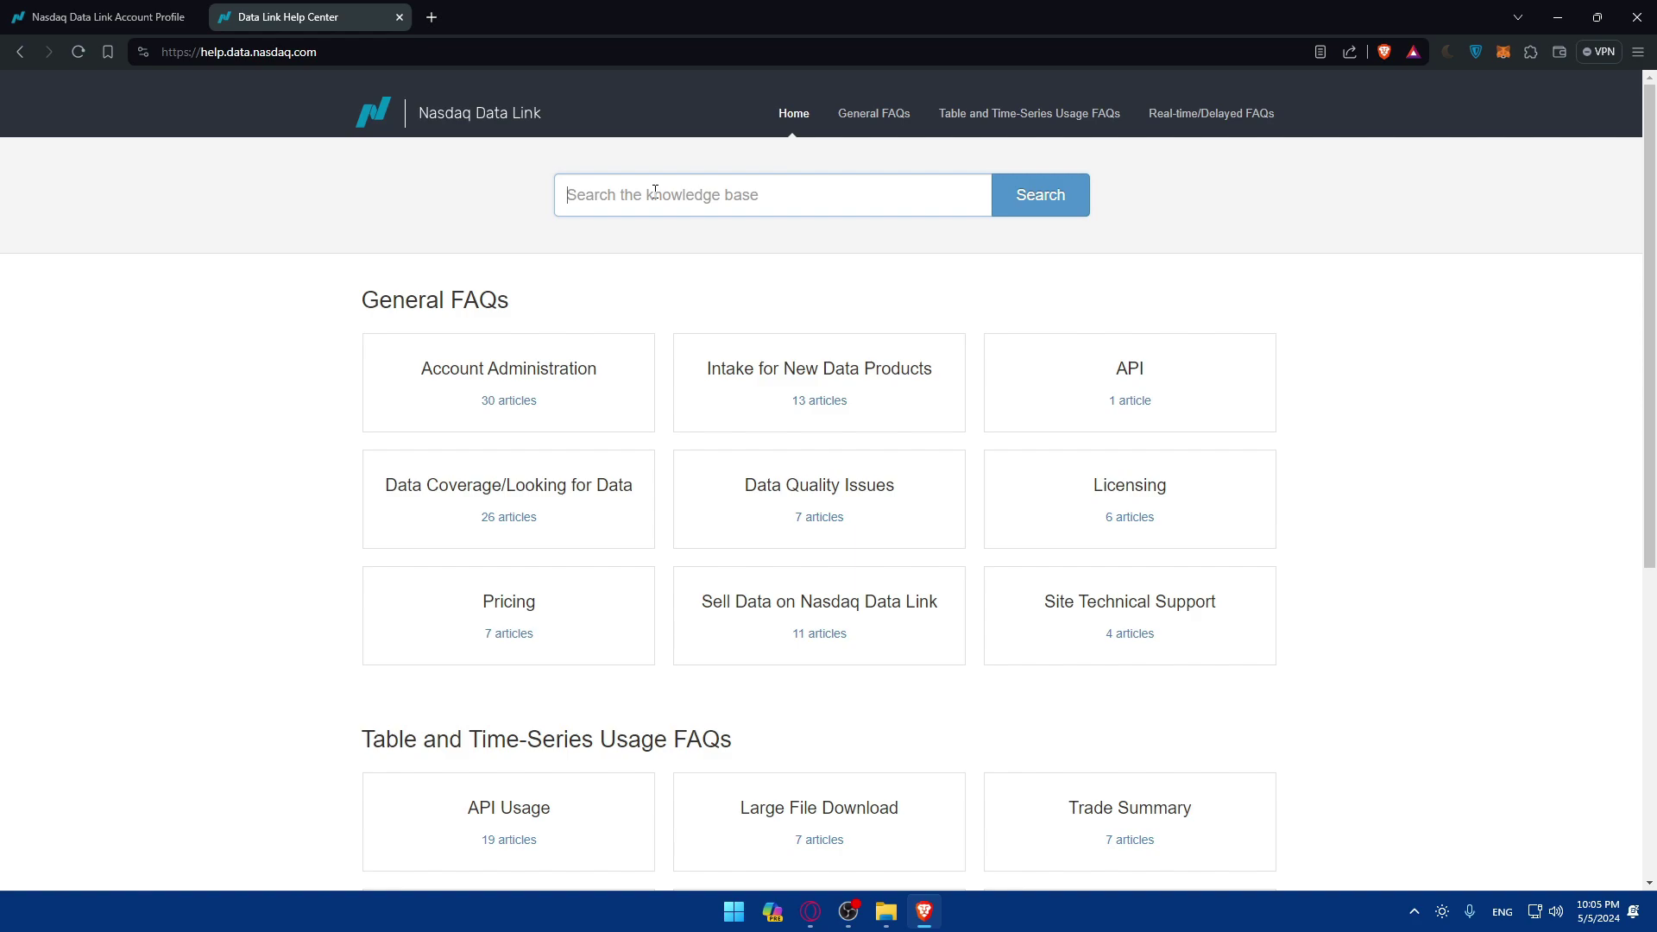
# Step: Search the knowledge base for 'api usage' and open 'How much does API usage cost?'
pyautogui.write('a')
pyautogui.press('BackSpace')
pyautogui.write('api')
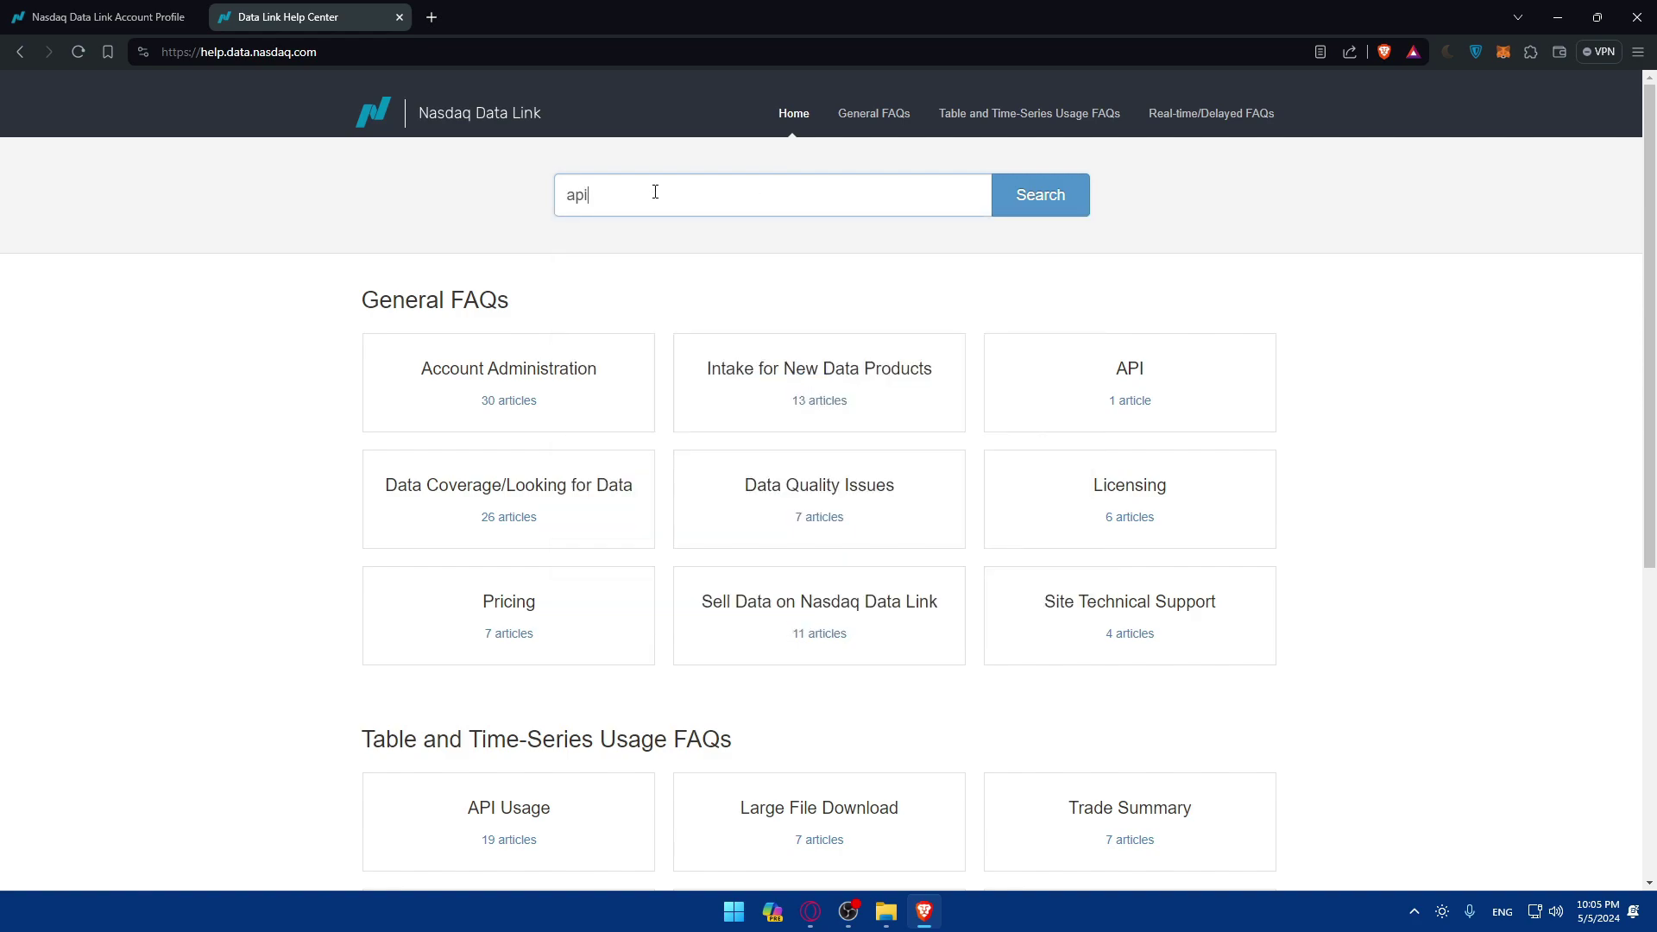
pyautogui.write(' usage')
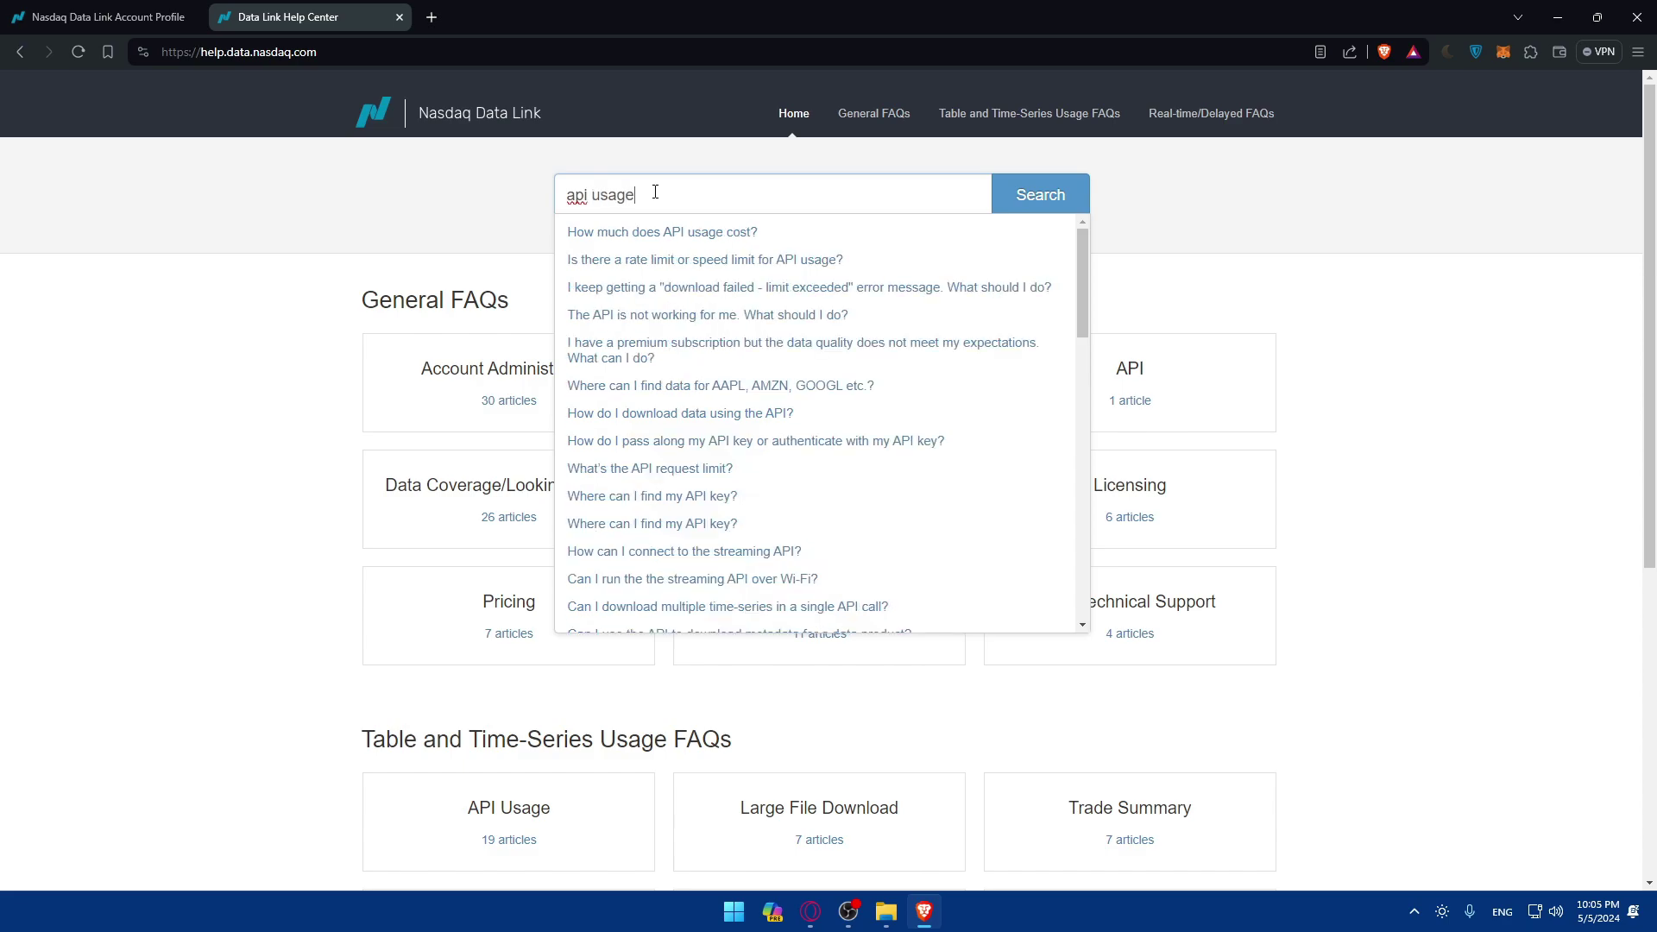
pyautogui.press('Return')
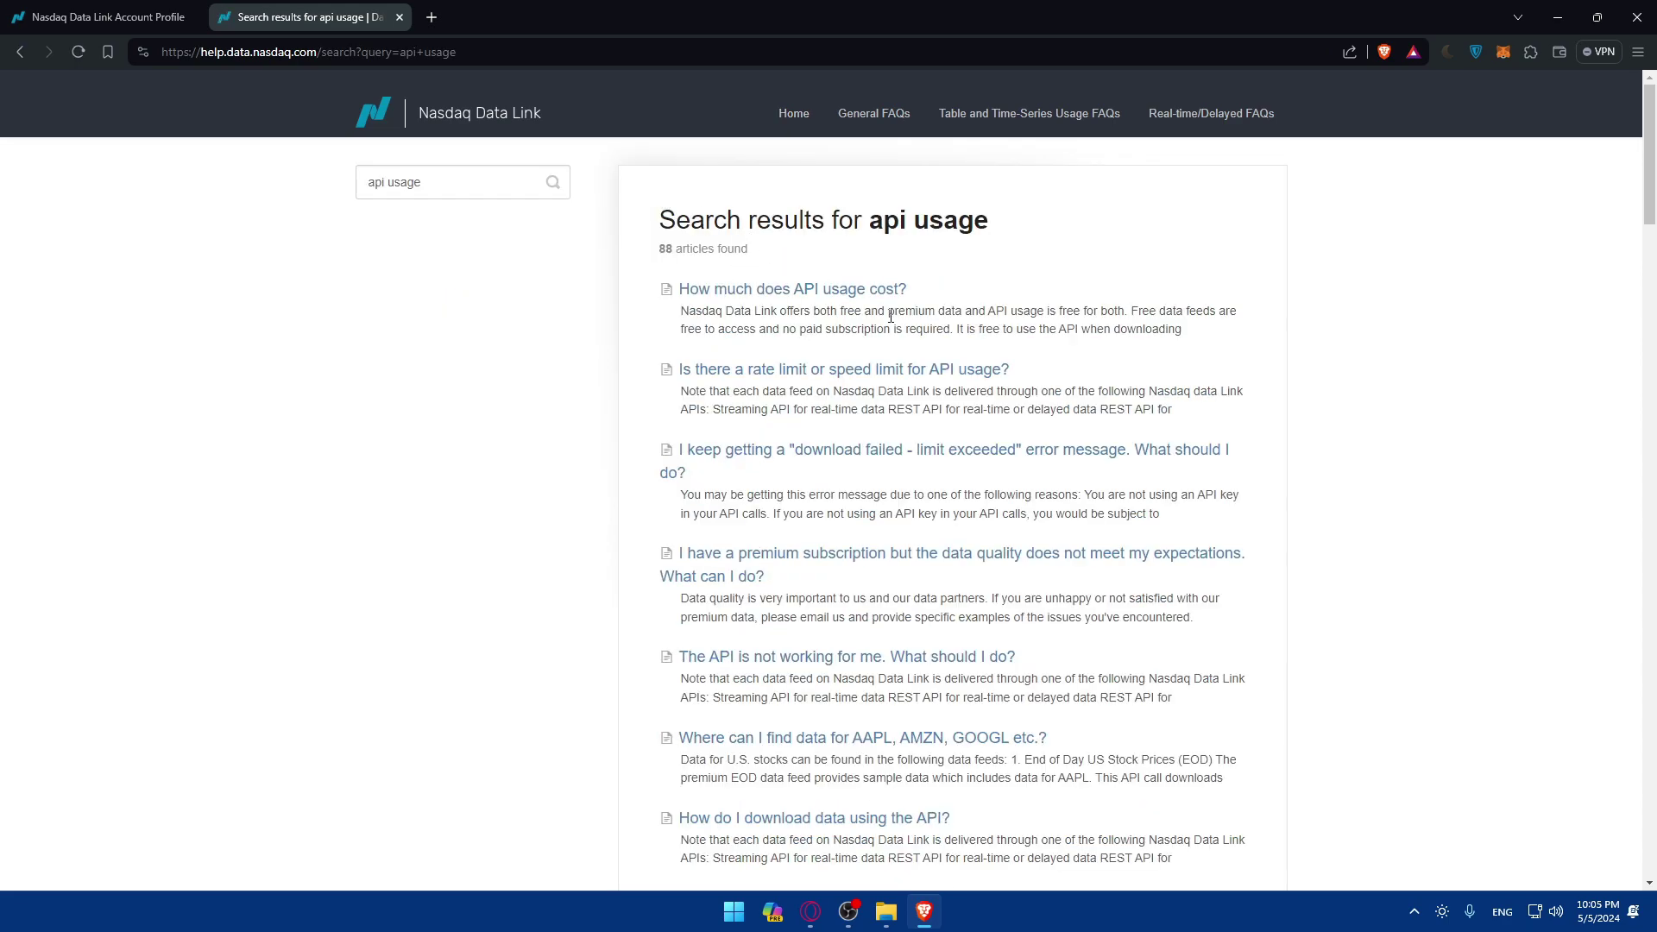
pyautogui.scroll(-10, 764, 268)
pyautogui.scroll(-20, 789, 323)
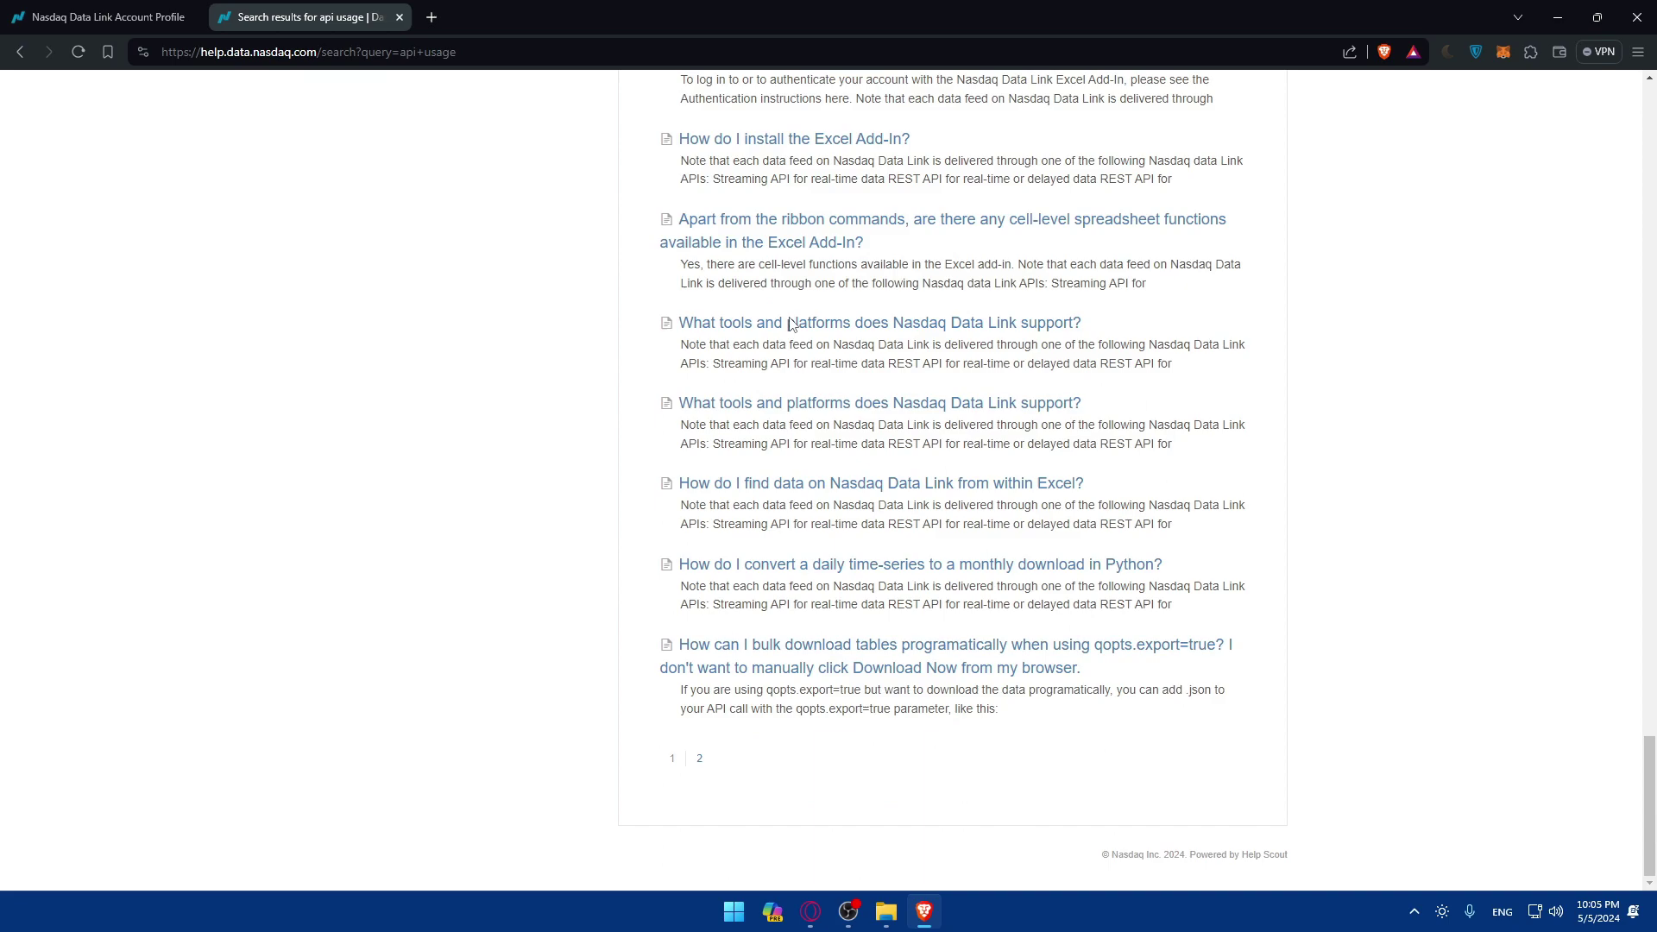
pyautogui.scroll(20, 790, 324)
pyautogui.scroll(5, 790, 324)
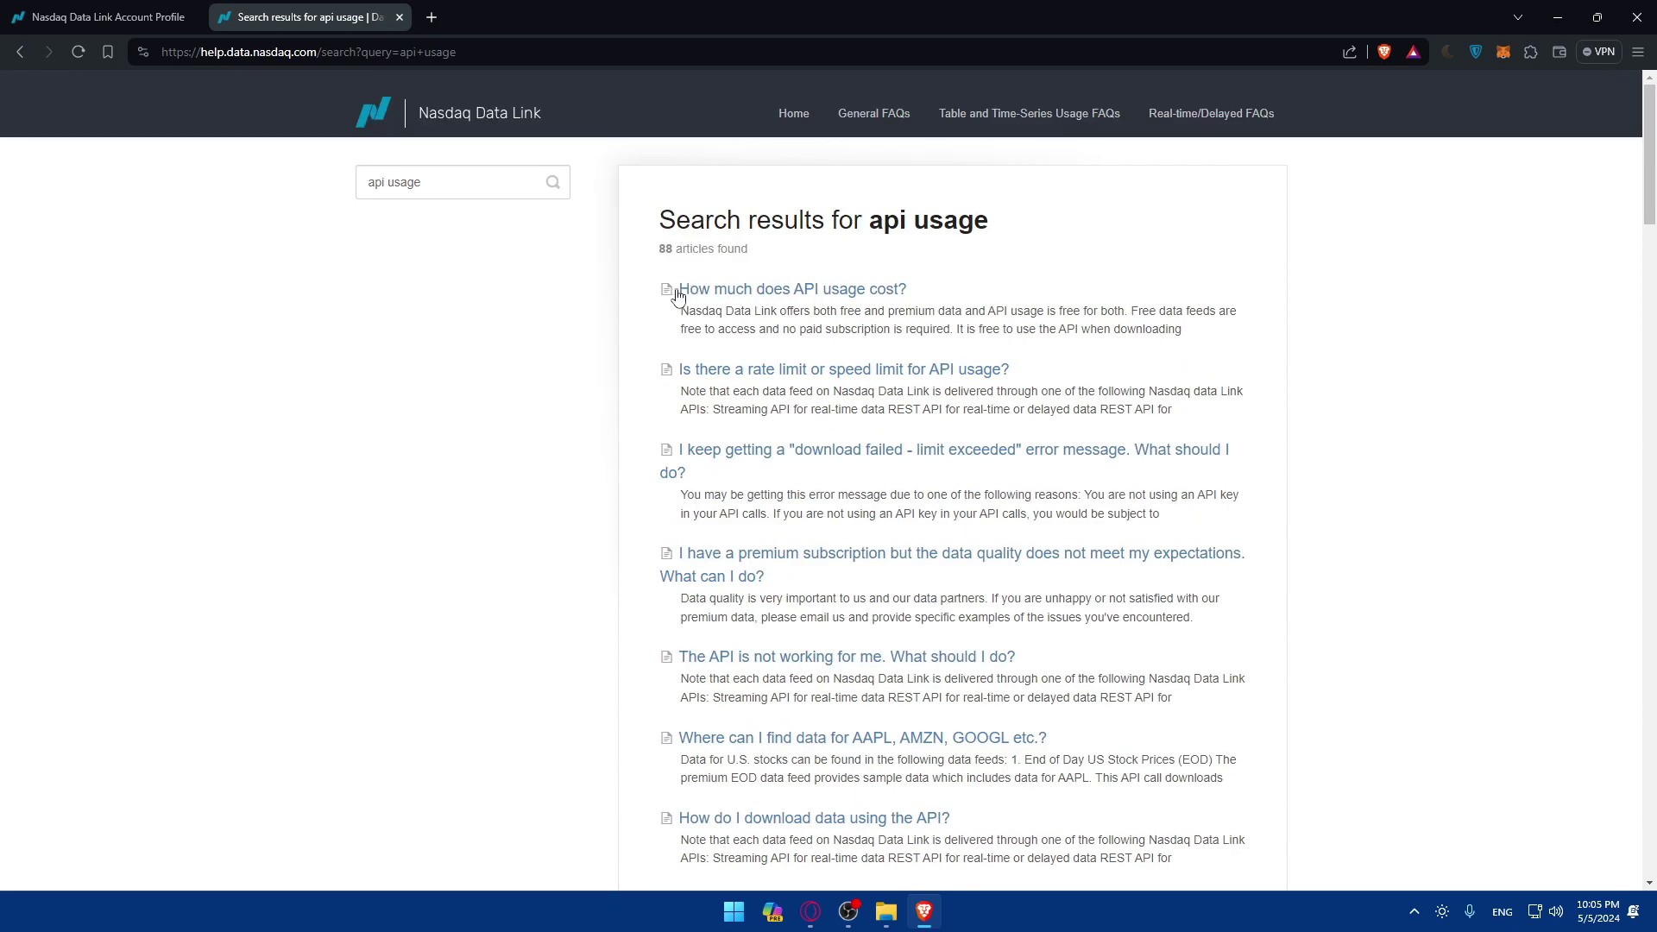
pyautogui.click(783, 298)
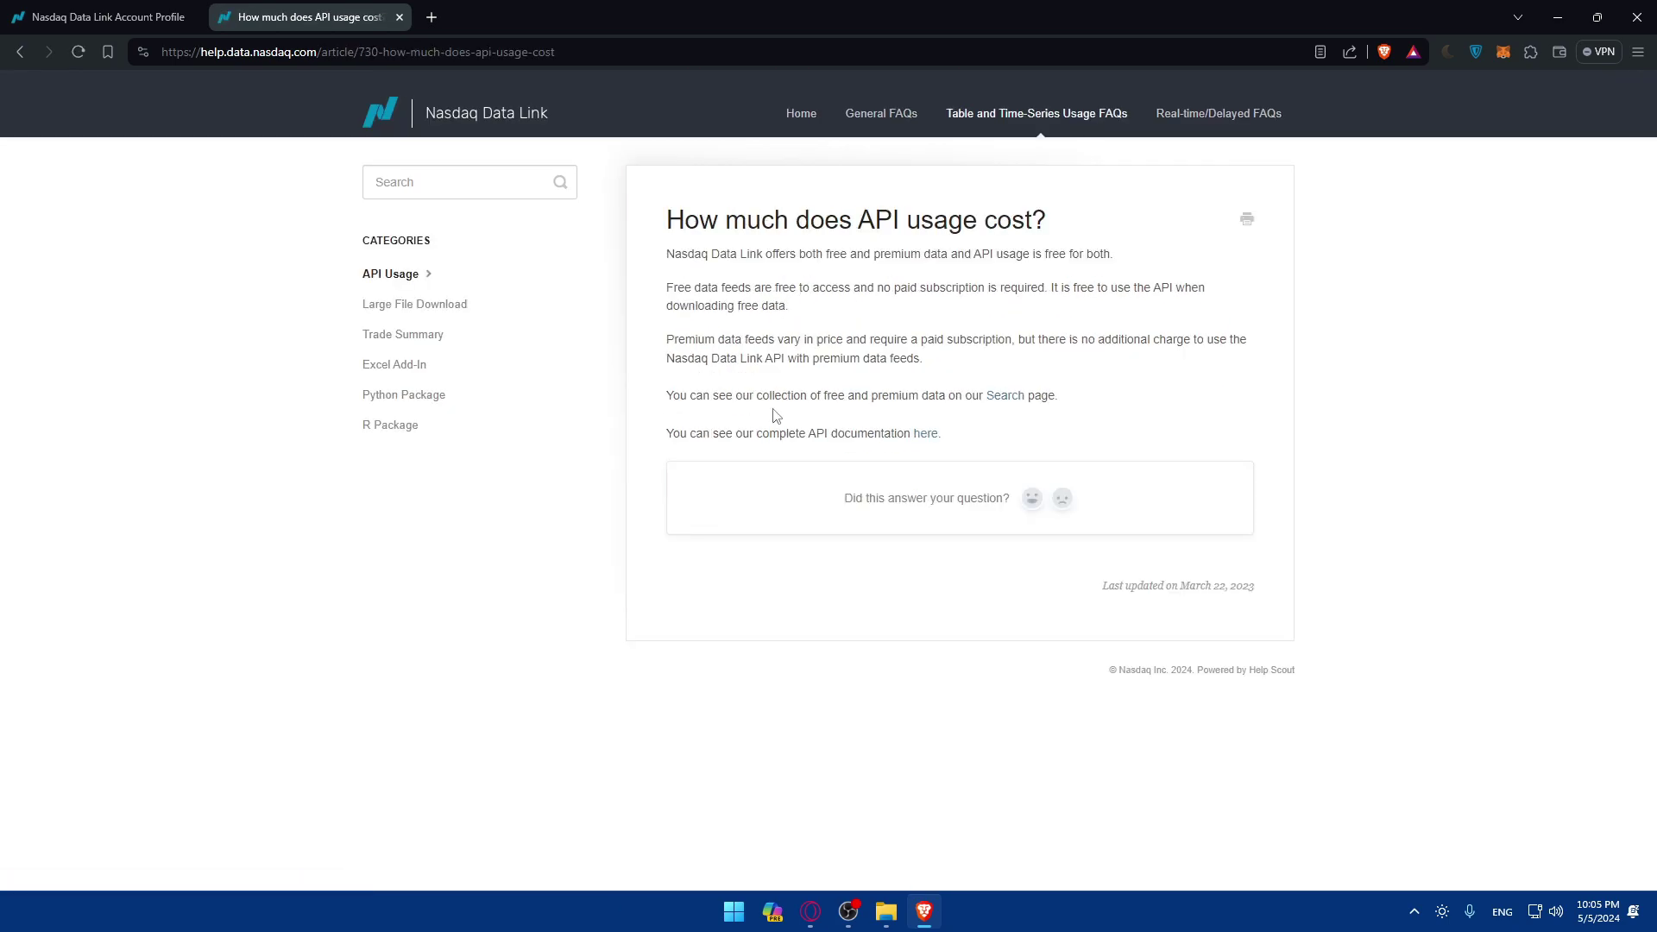
# Step: Follow the article's link to the API documentation home, peeking at Getting Started
pyautogui.moveTo(635, 247); pyautogui.dragTo(1039, 511)
pyautogui.click(992, 463)
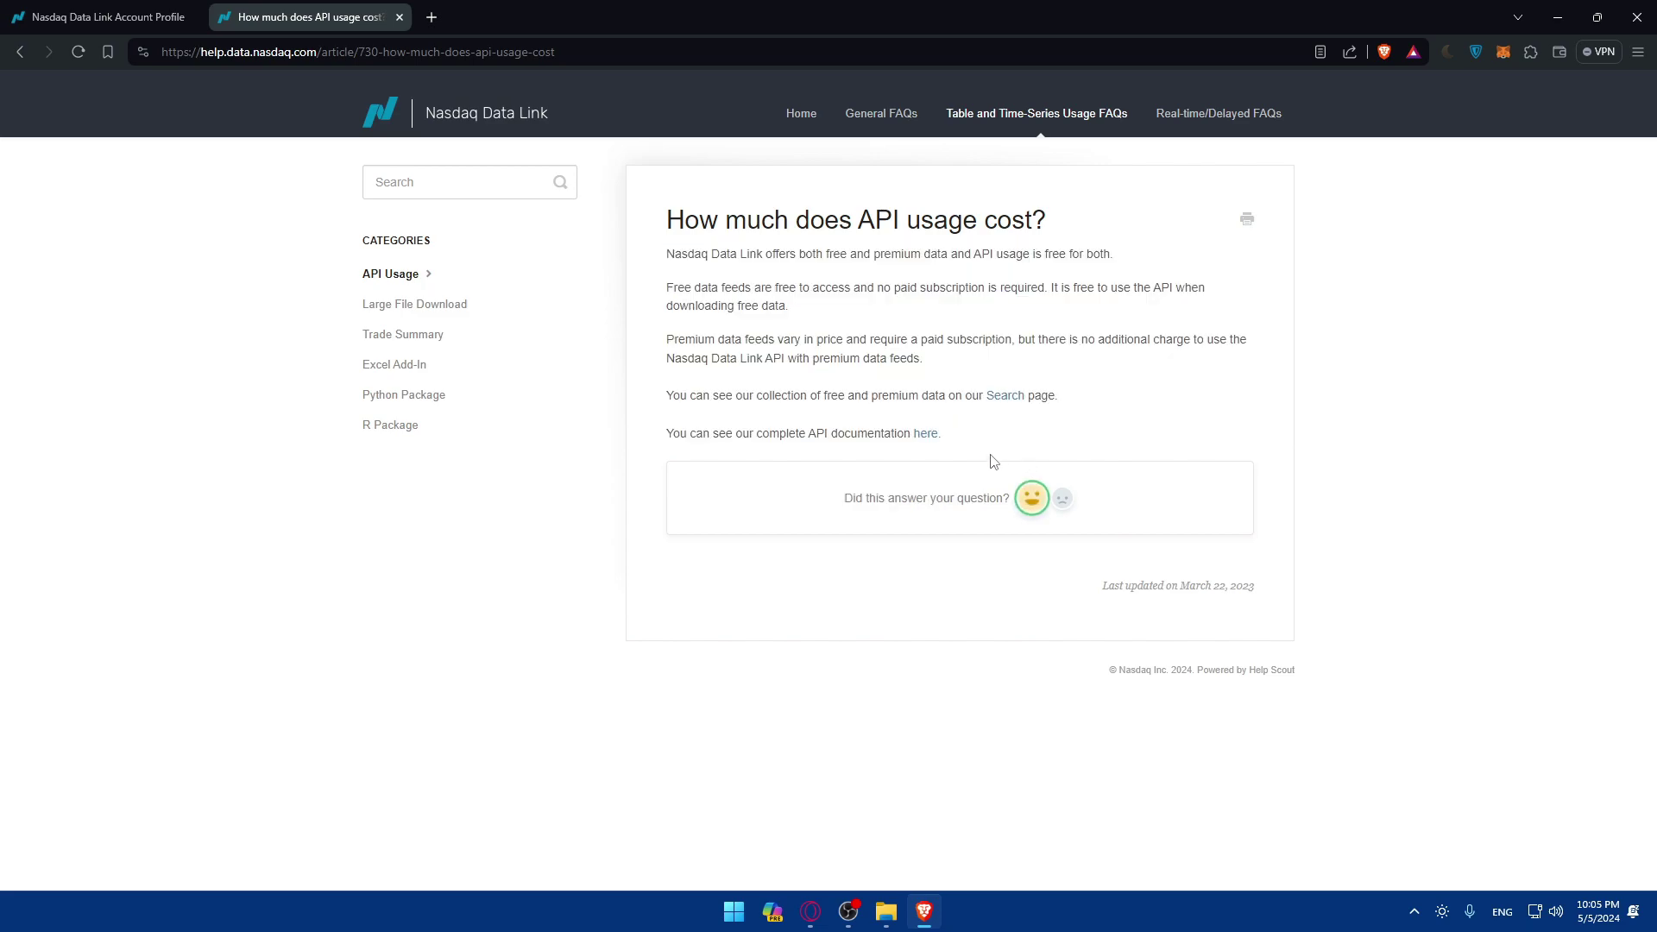
pyautogui.click(927, 434)
pyautogui.scroll(-2, 820, 457)
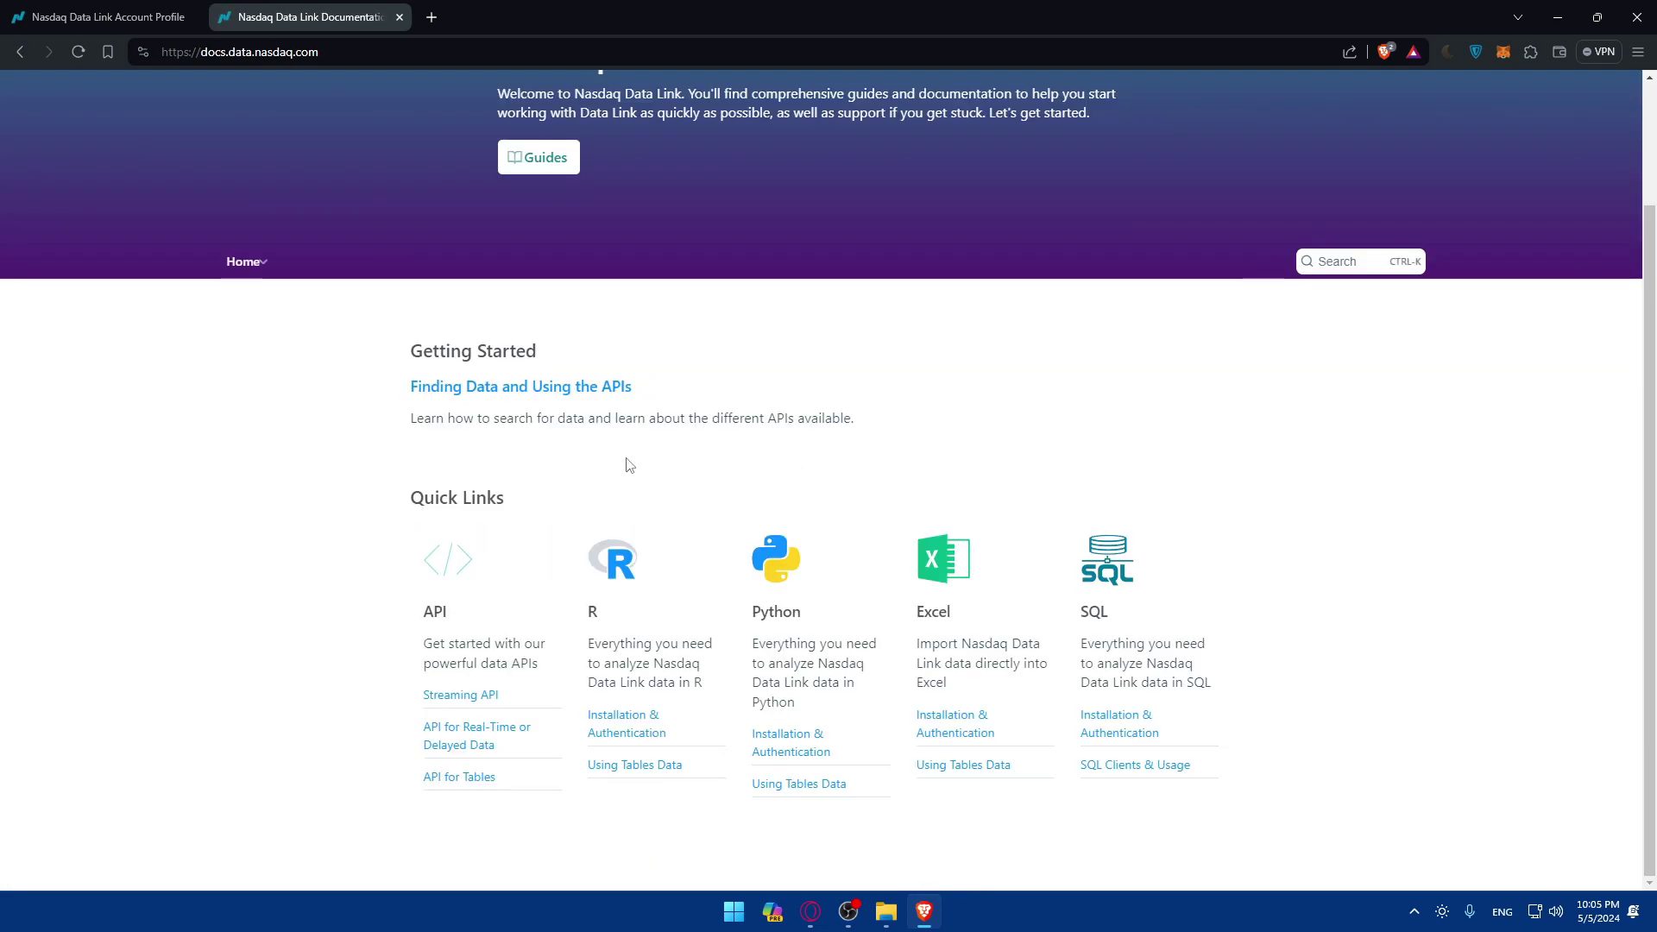
pyautogui.click(462, 386)
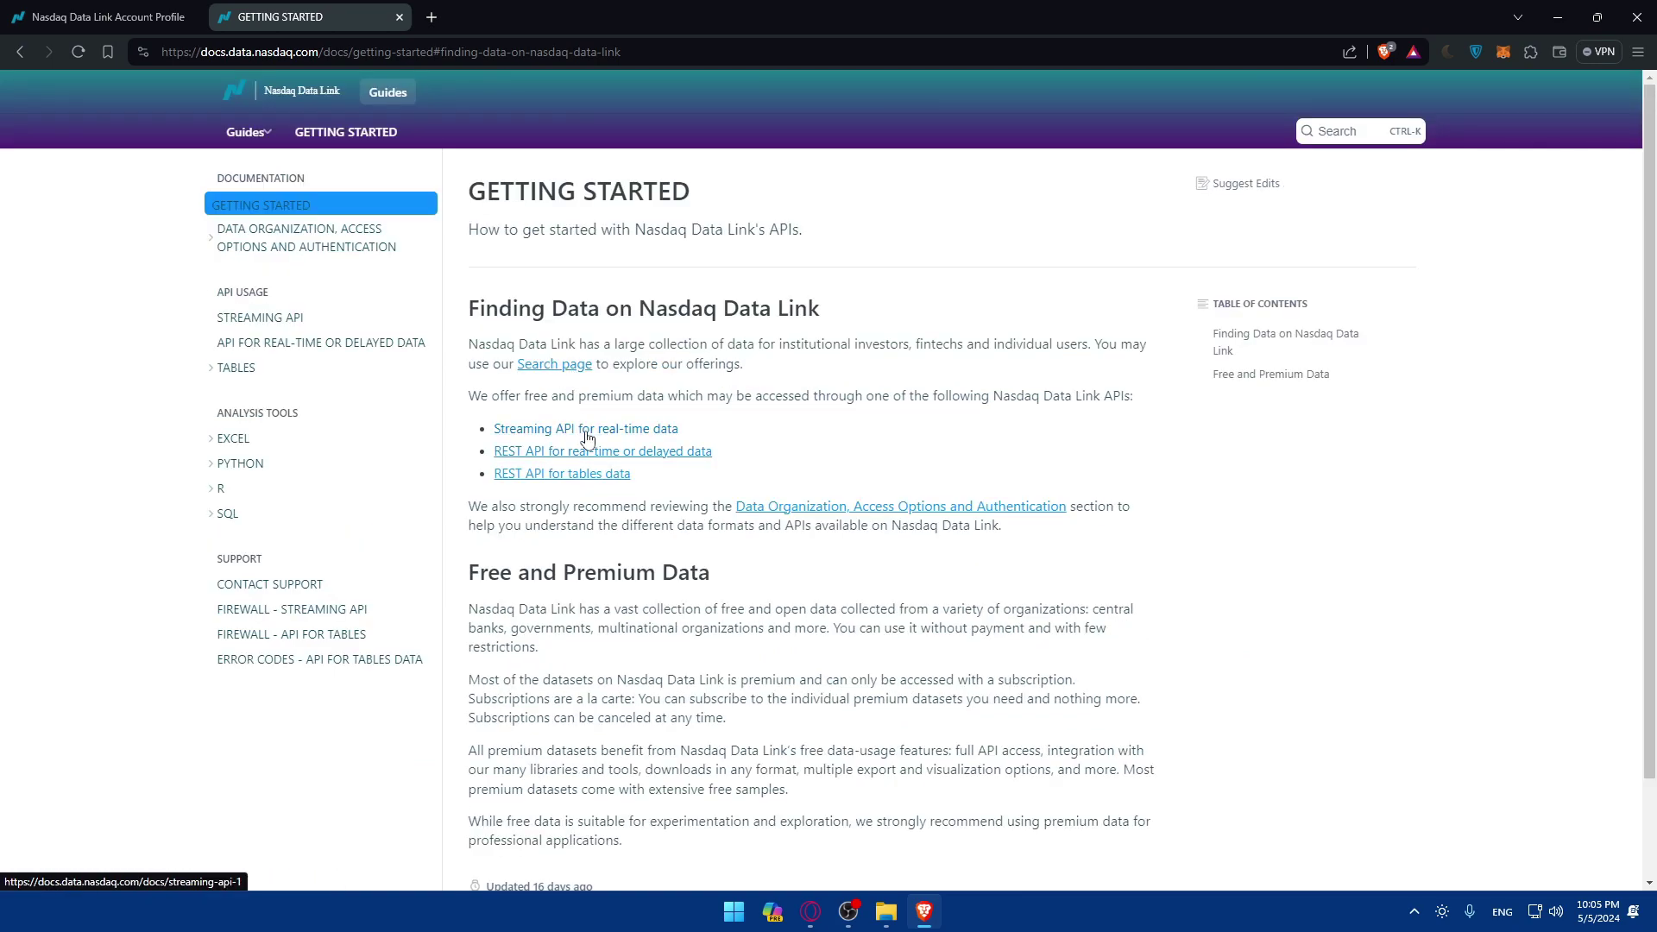
pyautogui.hotkey('alt', 'Left')
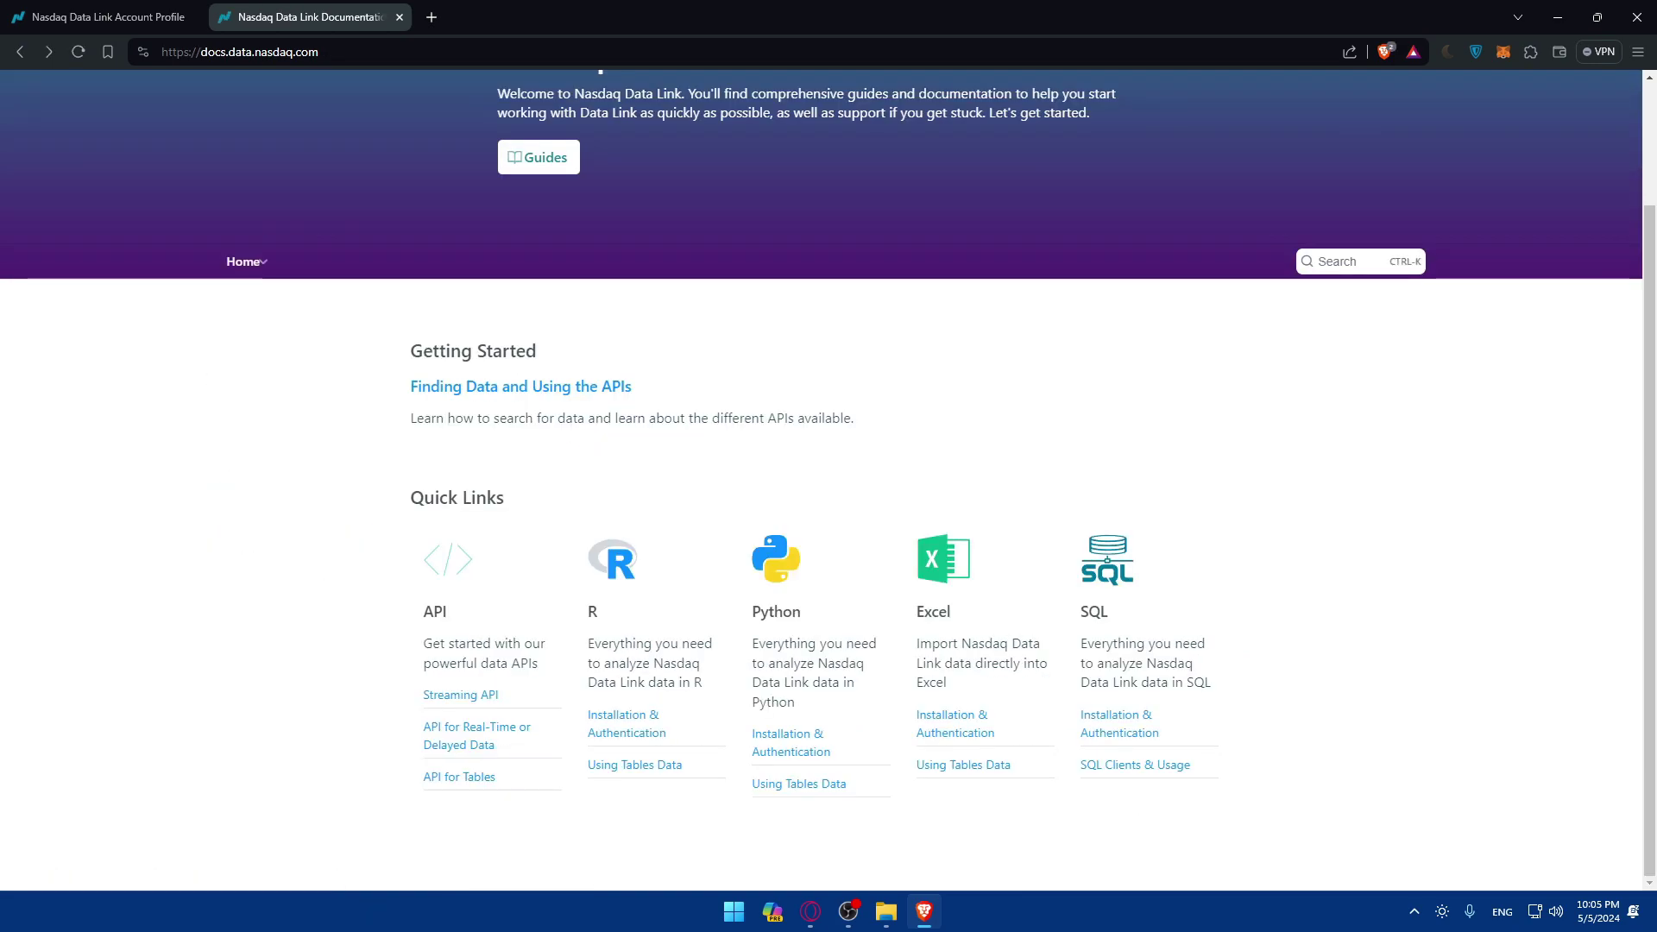